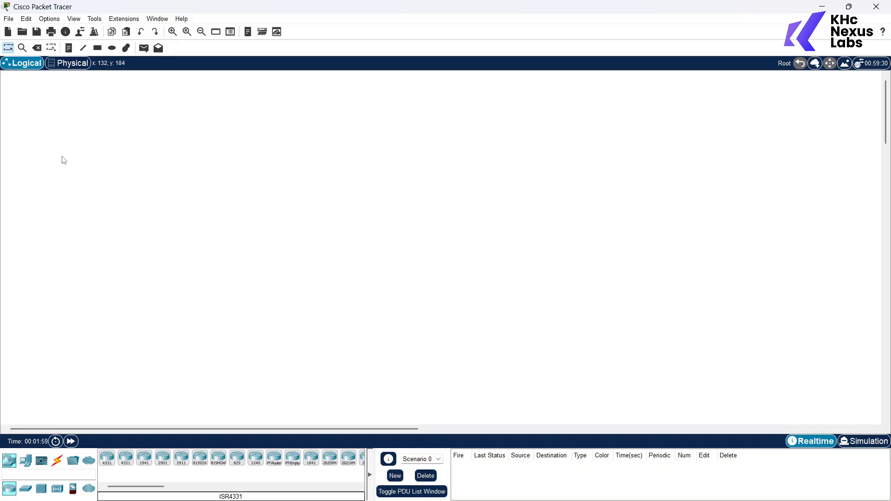
left_click_drag(156, 114, 725, 393)
left_click_drag(78, 96, 730, 394)
Step: Start opening a sample network, discarding unsaved changes to the current one
left_click(7, 20)
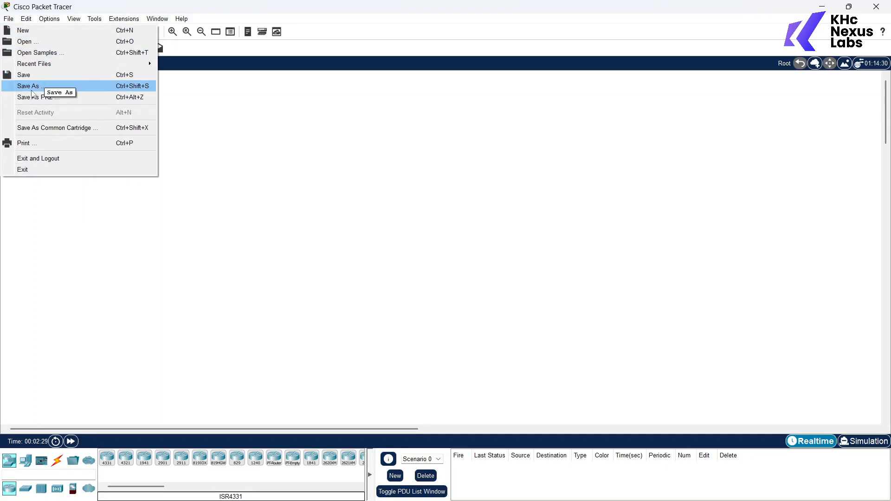
left_click(65, 54)
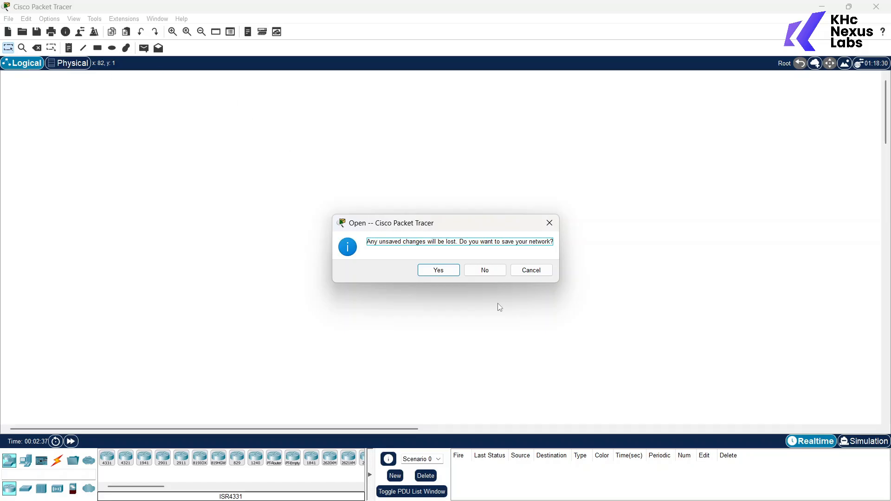
left_click(476, 271)
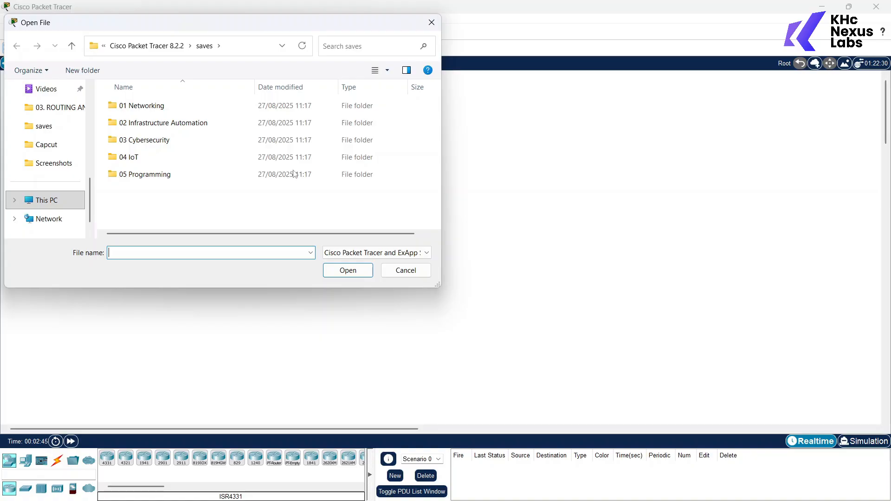
Step: Open the sample file rip_default_information_originate_ipv4_ipv6.pkt from the RIP folder inside 01 Networking
left_click(170, 110)
double_click(172, 110)
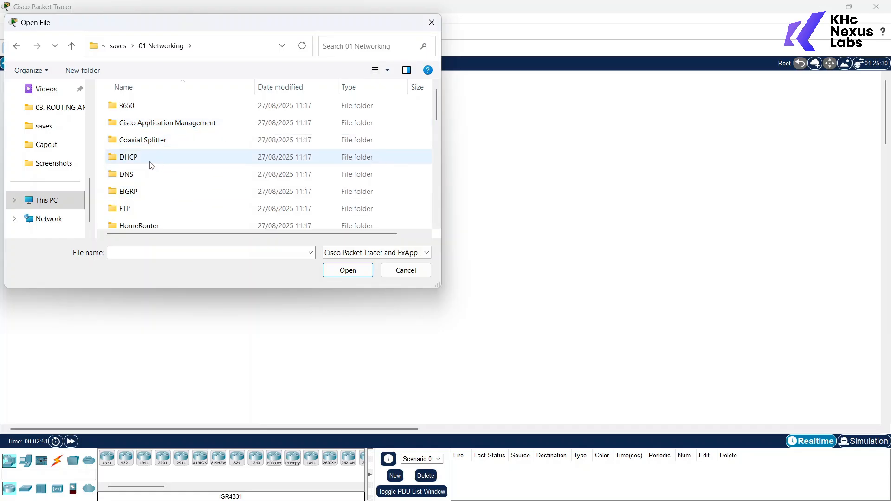
scroll(151, 167, "down", 2)
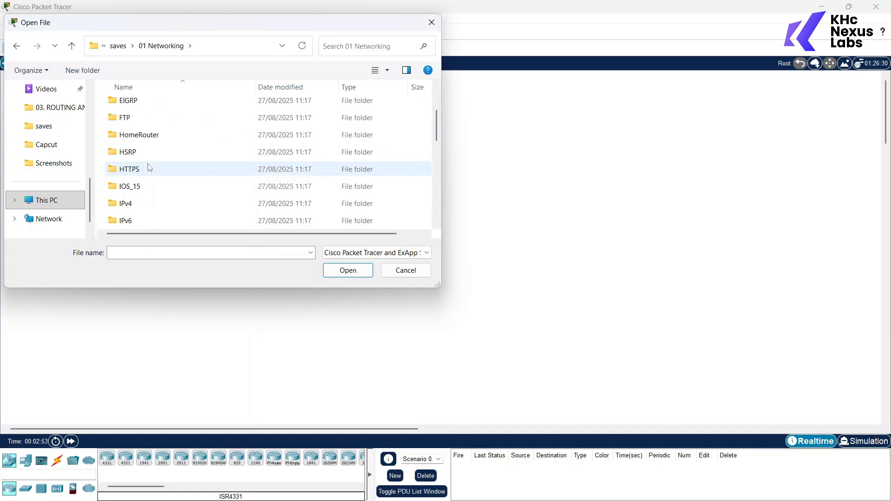
scroll(150, 168, "down", 4)
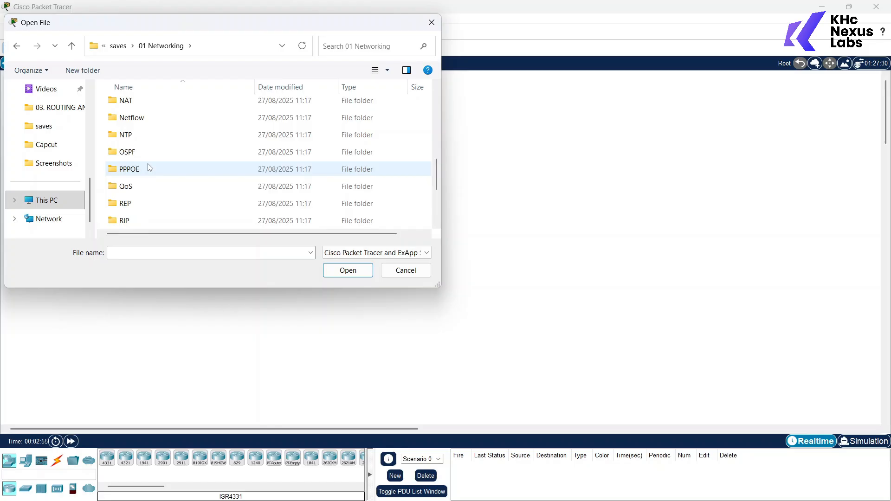
scroll(149, 167, "down", 1)
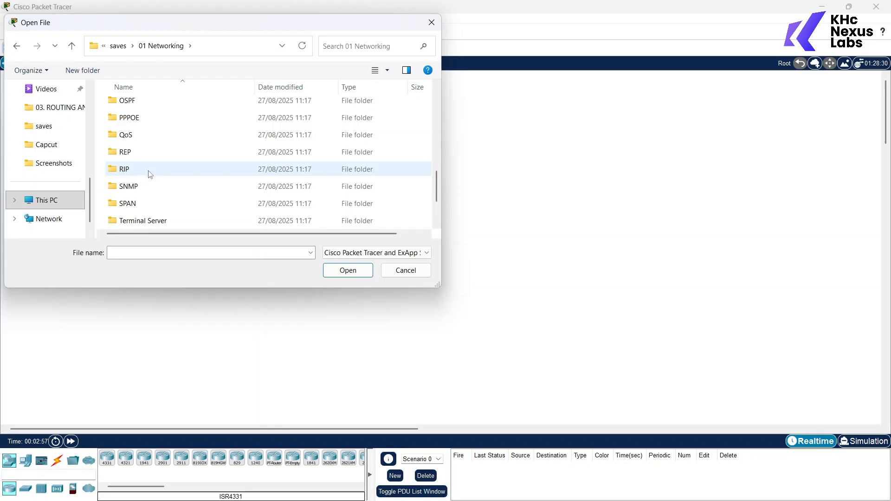
scroll(150, 174, "down", 1)
scroll(149, 174, "down", 1)
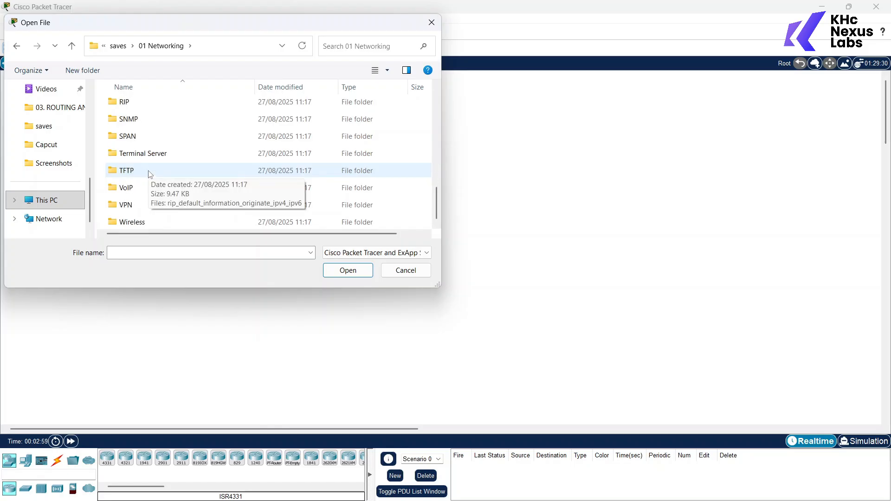
scroll(149, 174, "up", 1)
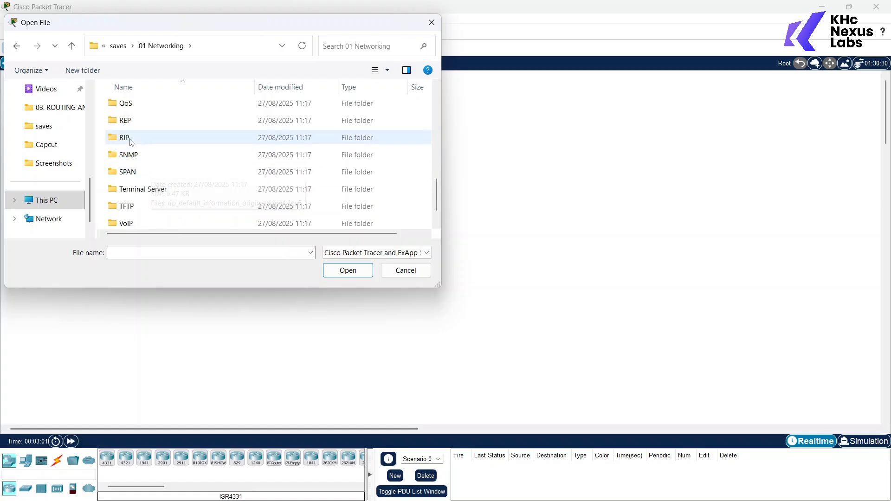
double_click(152, 137)
double_click(175, 108)
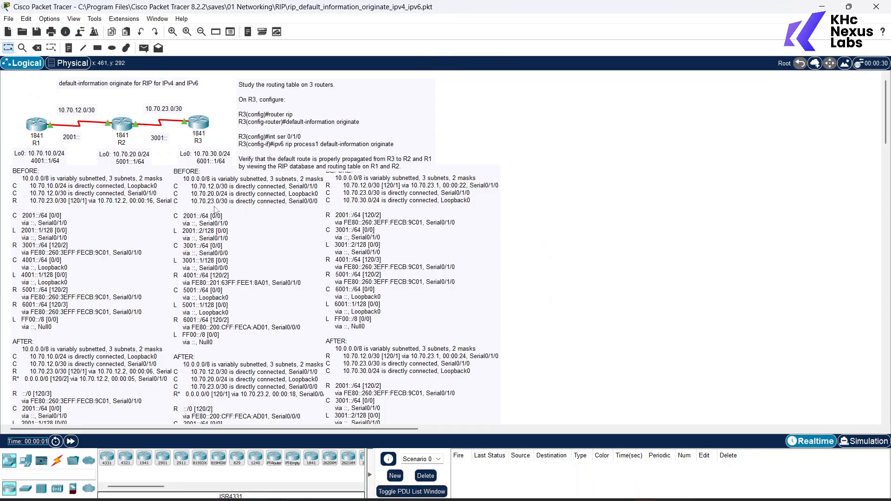
Step: Examine the RIP sample's router topology, the R3 configuration note, and the before and after routing tables
scroll(214, 210, "down", 6)
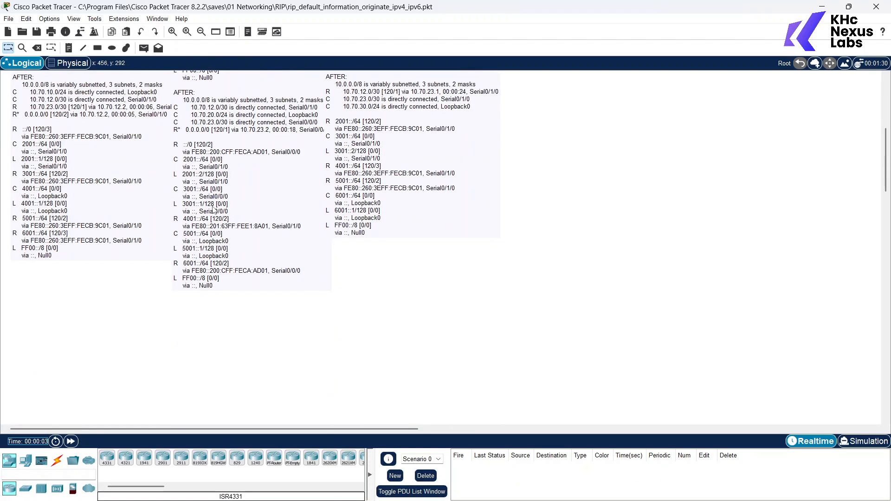
scroll(214, 210, "up", 6)
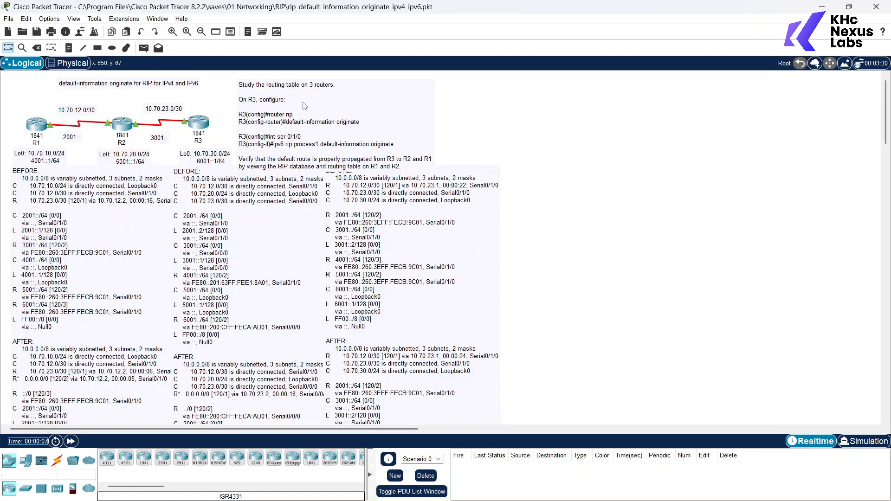
left_click_drag(303, 102, 303, 99)
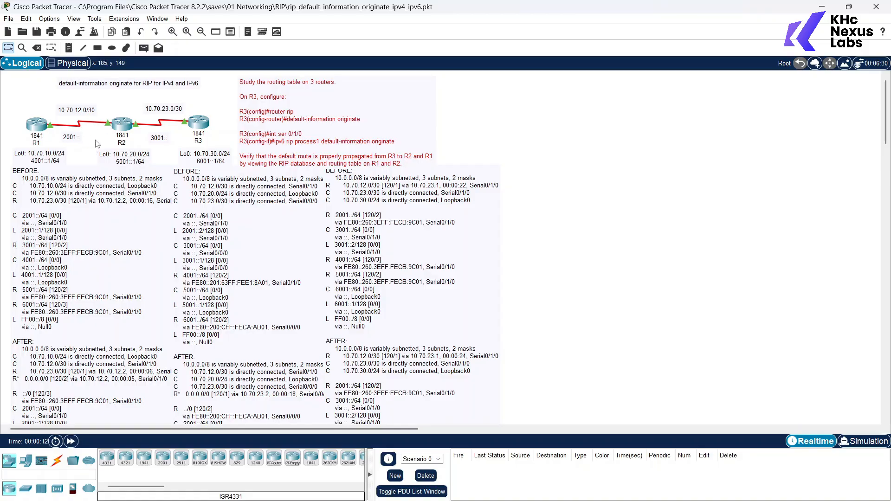
scroll(195, 228, "down", 3)
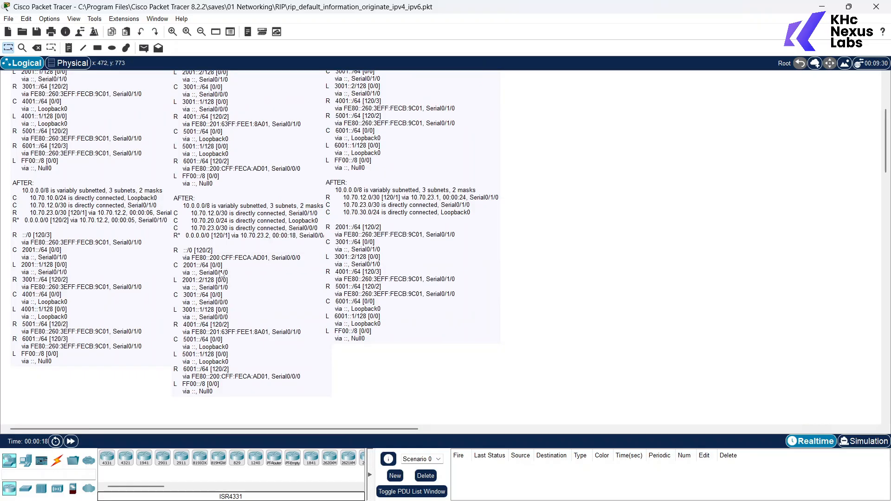
scroll(164, 260, "up", 3)
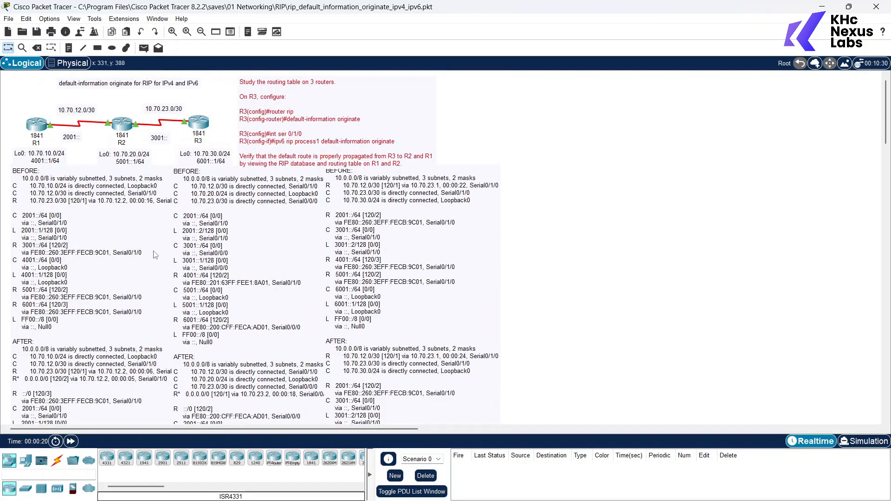
mouse_move(38, 142)
left_click(8, 19)
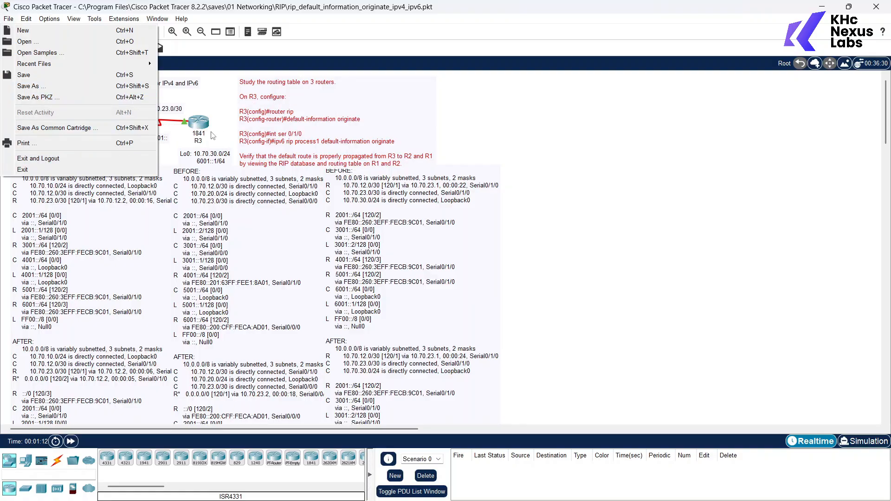
left_click(217, 105)
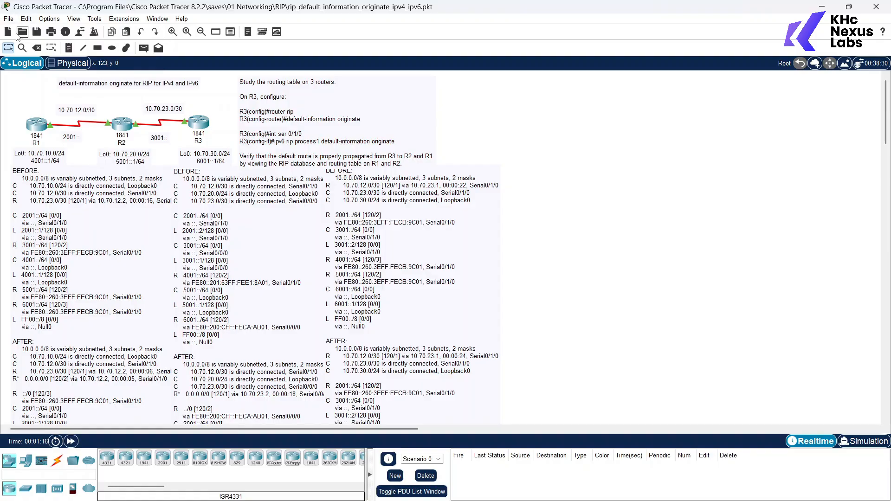
Step: Open the program preferences and review the Administrative and Show/Hide settings
left_click(26, 20)
mouse_move(42, 21)
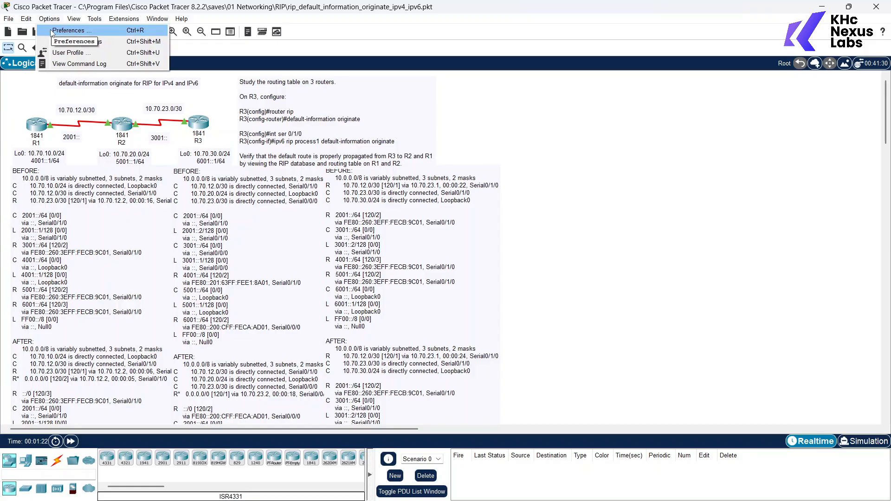
left_click(51, 31)
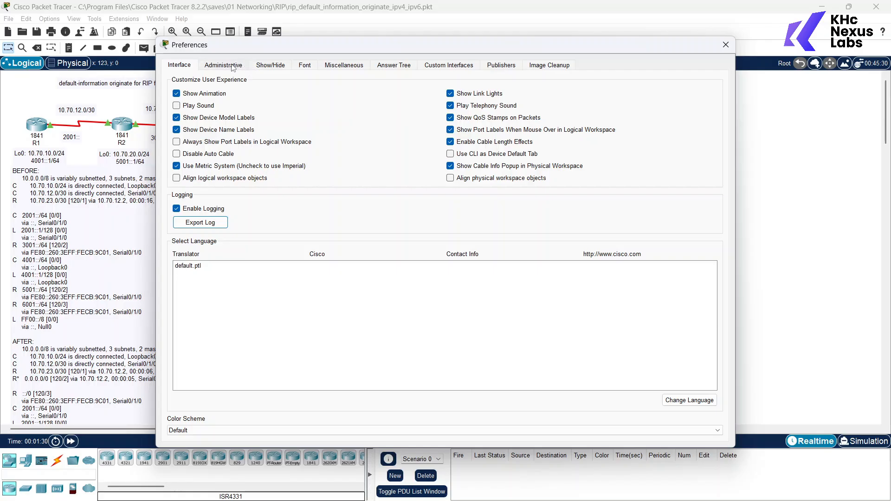
left_click(234, 66)
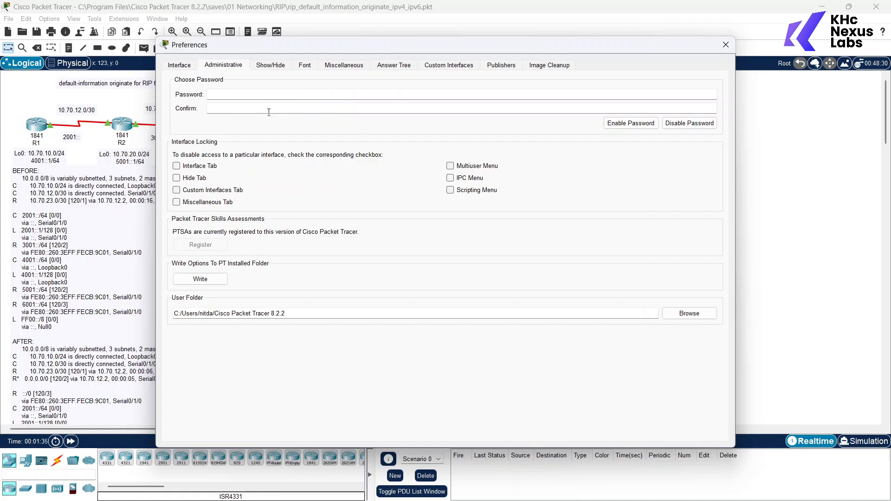
left_click(275, 67)
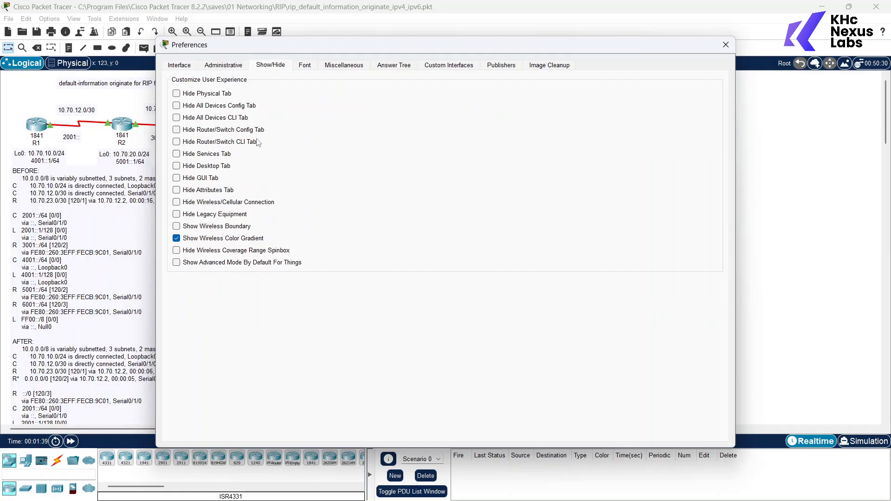
Step: Raise the application font size slightly in the Font preferences, leaving the CLI font at Courier New
left_click(308, 70)
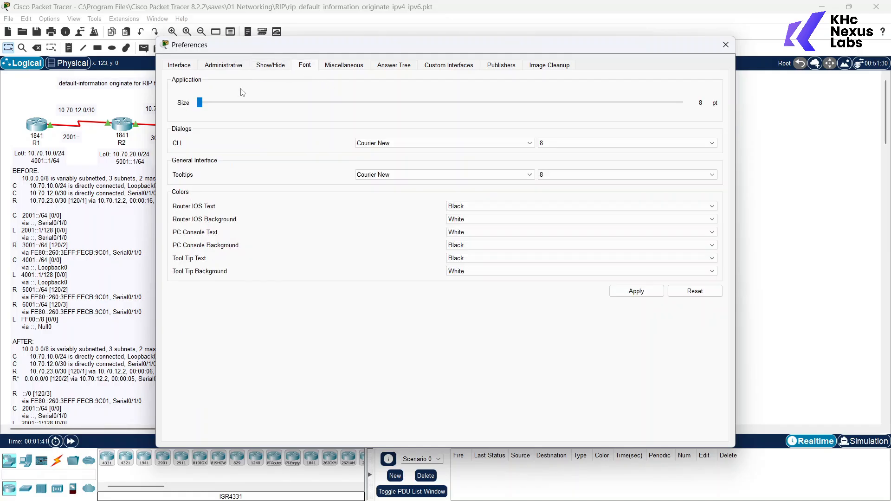
left_click(203, 104)
left_click_drag(204, 104, 215, 105)
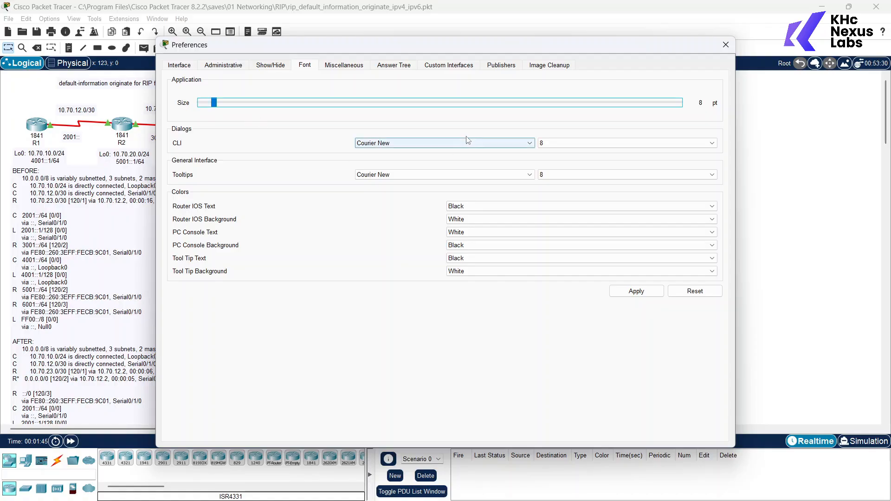
left_click(419, 143)
left_click(419, 143)
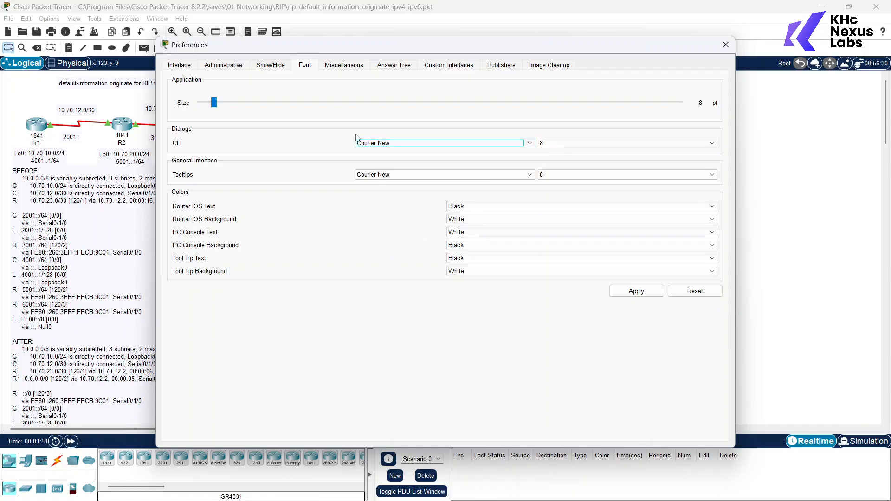
Step: Review the Miscellaneous, Answer Tree, Image Cleanup and Show/Hide preferences
left_click(363, 66)
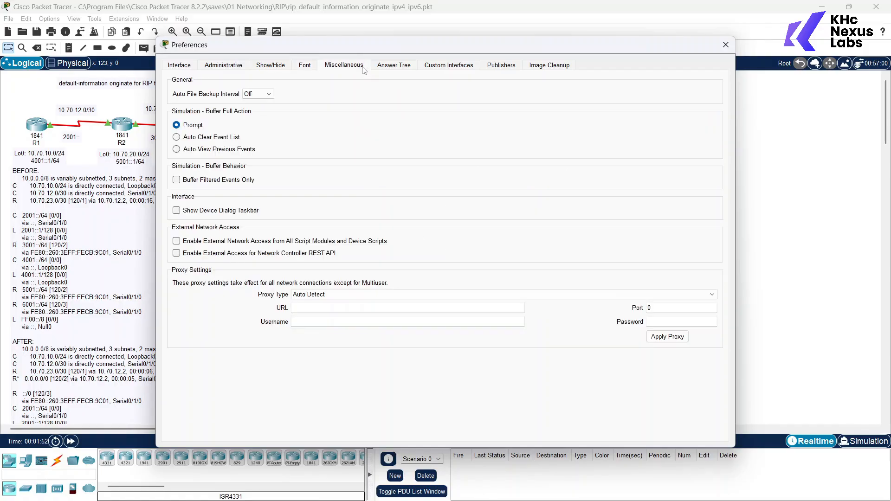
left_click(409, 68)
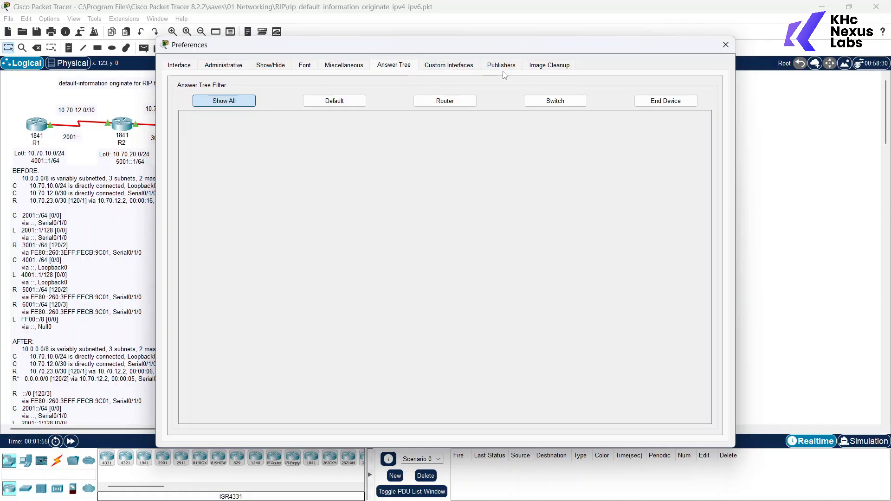
left_click(546, 67)
left_click(267, 69)
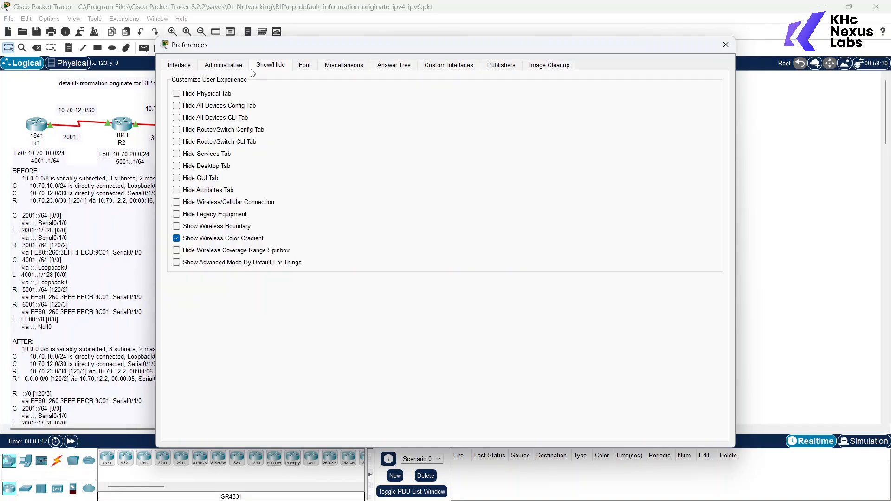
Step: Apply the changed font preferences and close the Preferences window
left_click(301, 66)
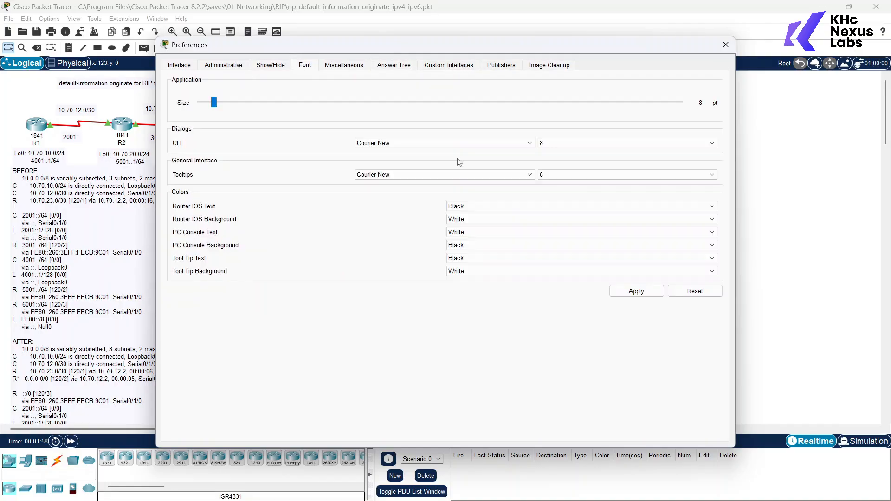
left_click(648, 289)
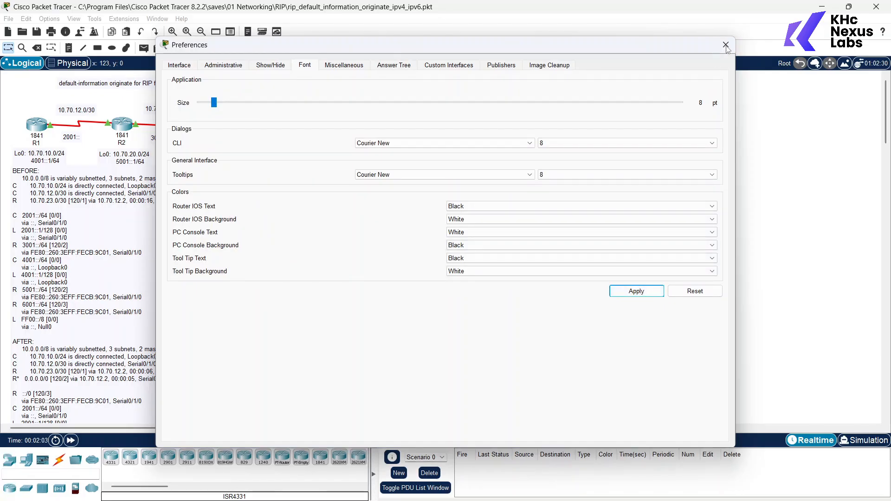
left_click(726, 44)
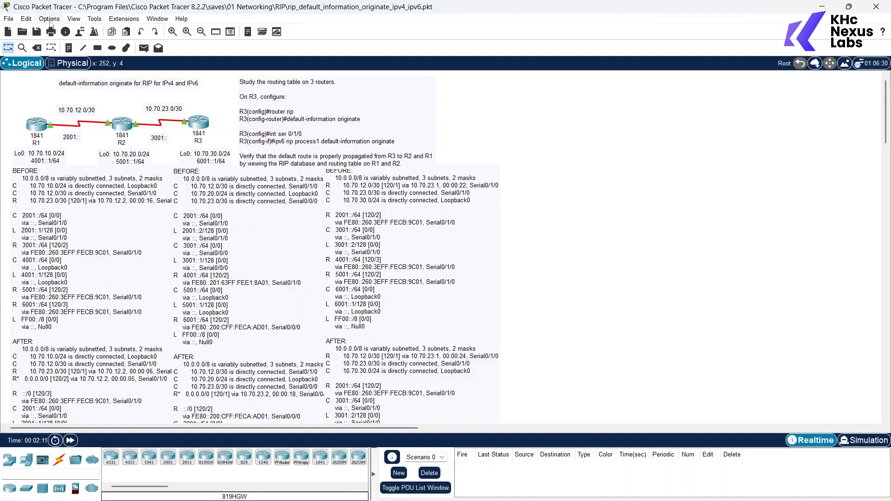
left_click(103, 20)
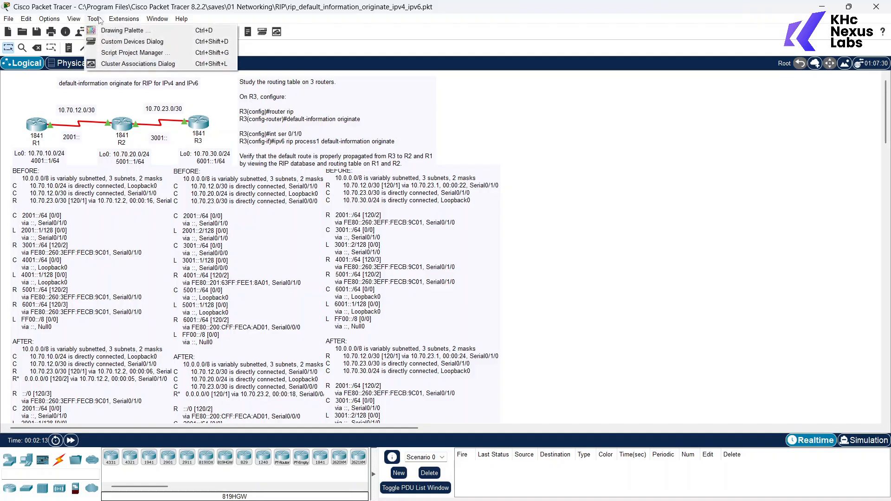
mouse_move(132, 22)
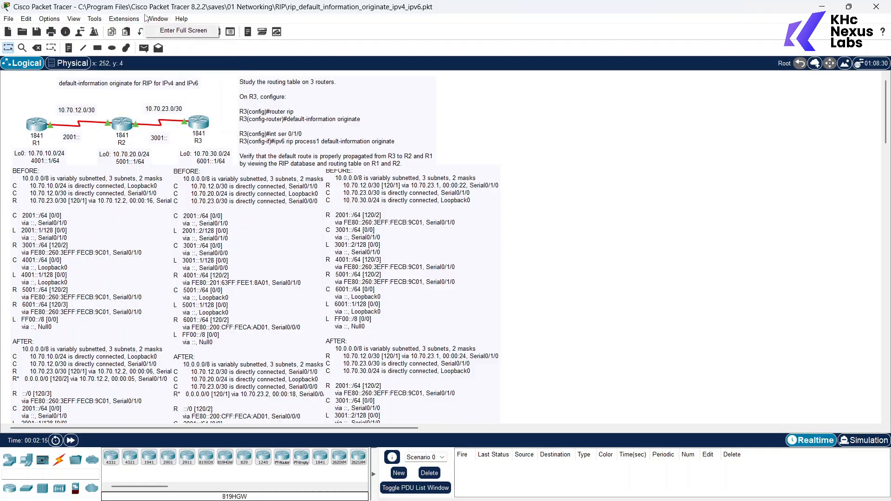
left_click(146, 18)
left_click(8, 19)
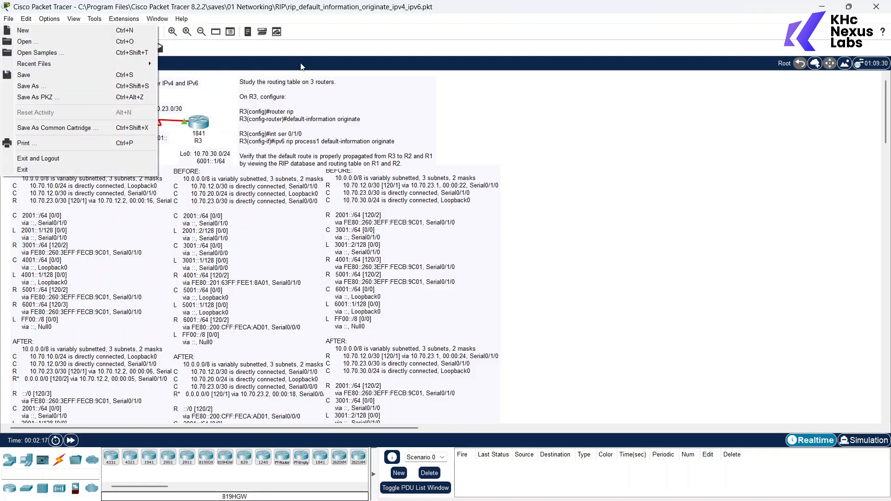
left_click(531, 104)
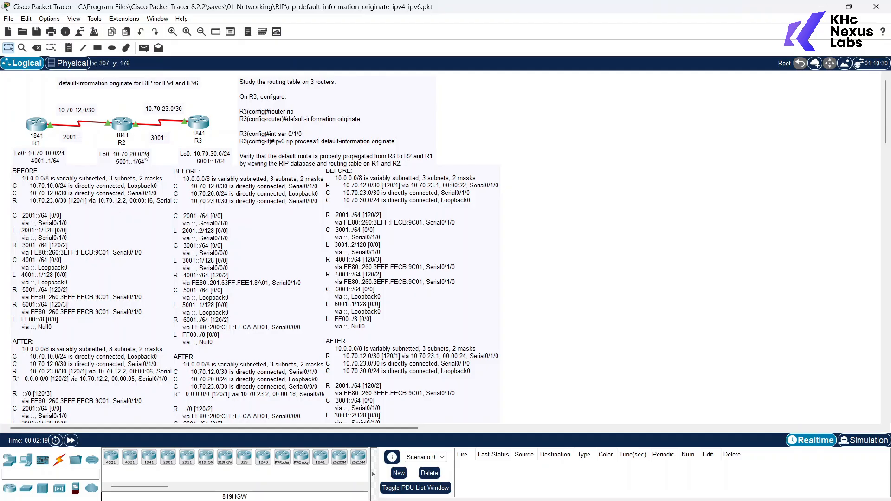
mouse_move(674, 486)
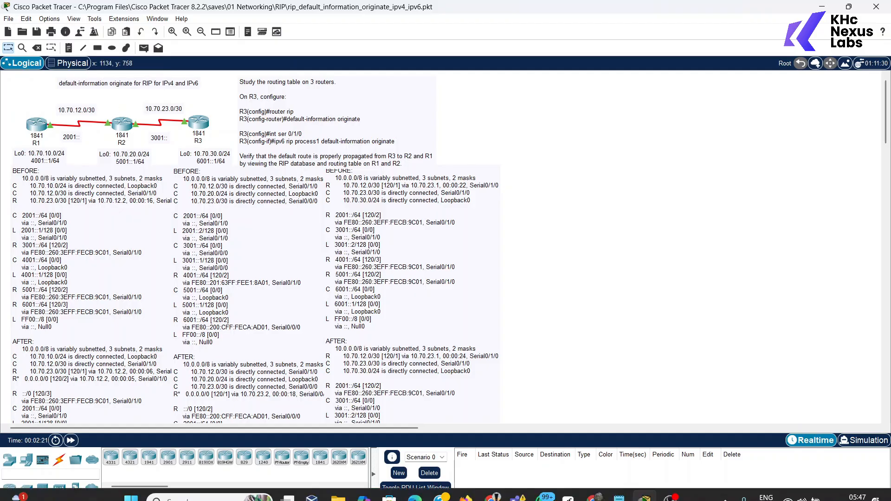
left_click(670, 488)
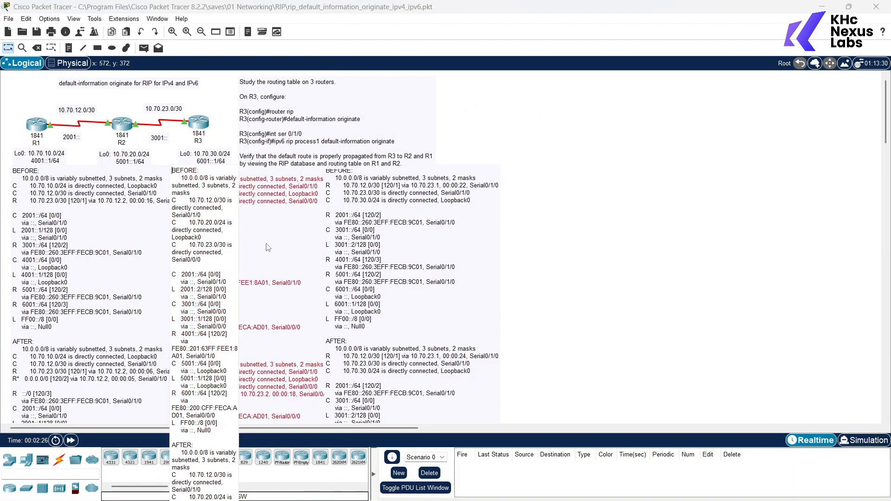
left_click(231, 271)
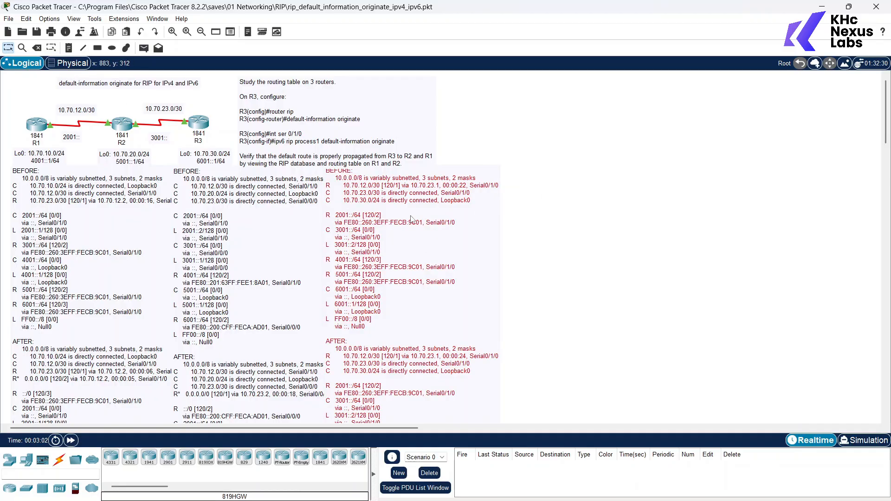
left_click(412, 218)
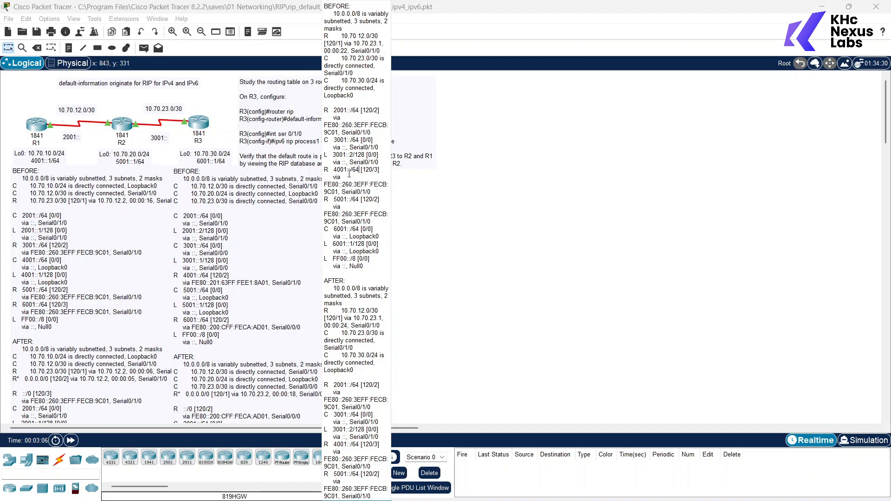
left_click(429, 184)
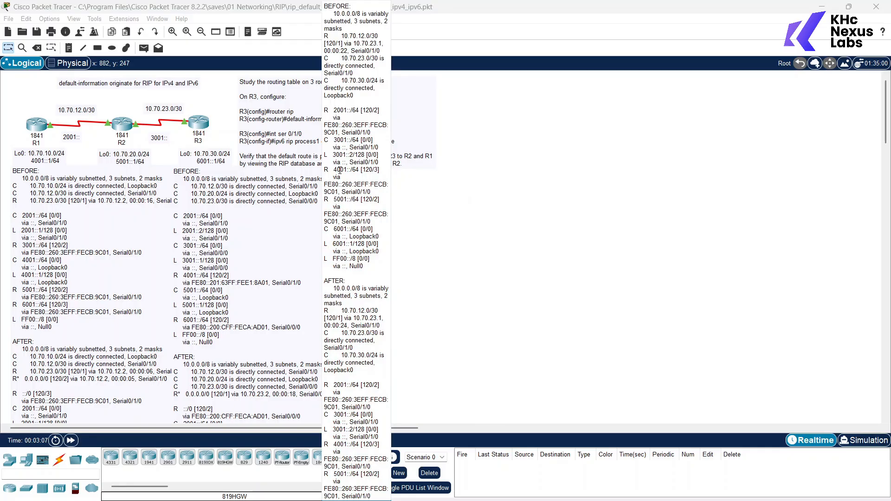
left_click(587, 193)
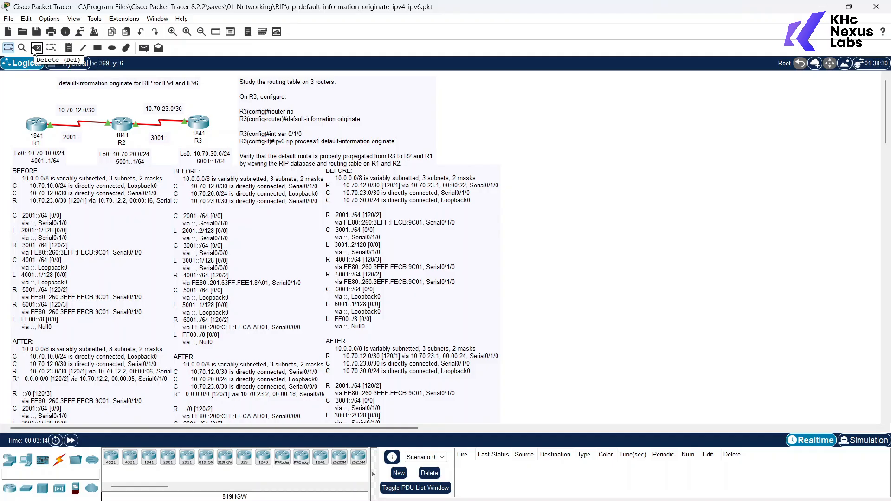
Step: Try the Delete tool on router R2 and on the R3 routing table note, cancelling each deletion
left_click(34, 50)
left_click(122, 124)
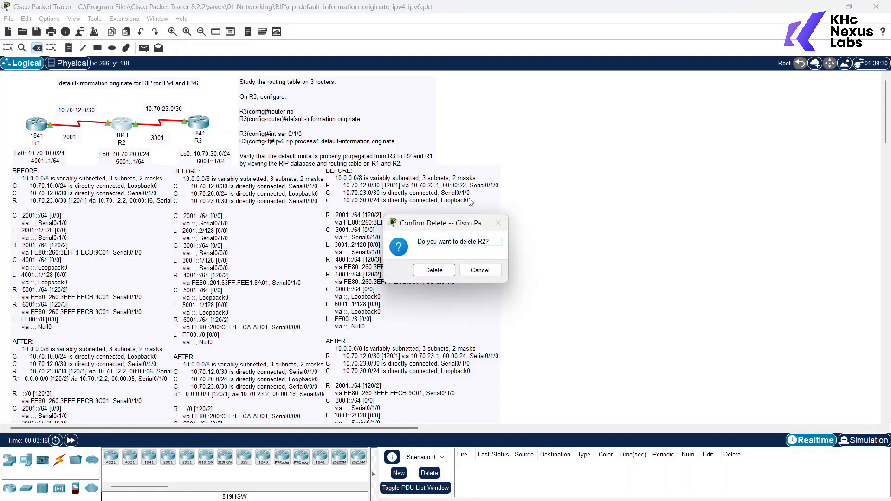
left_click(488, 271)
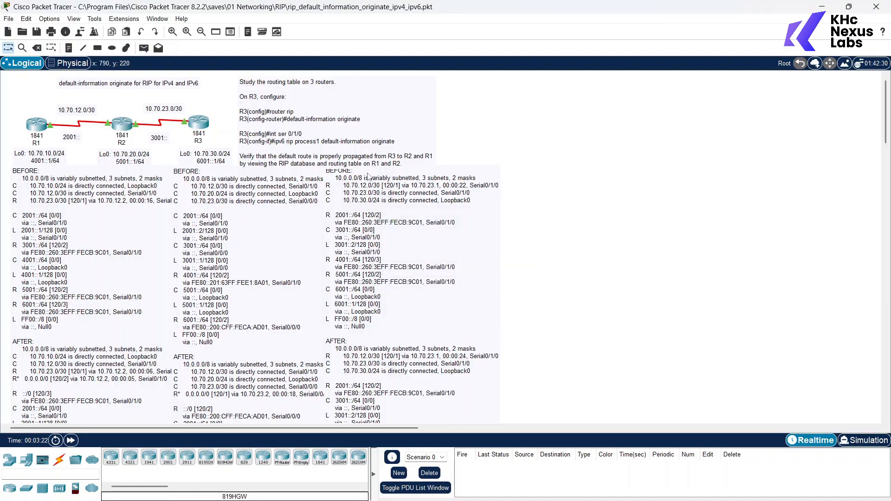
key("Delete")
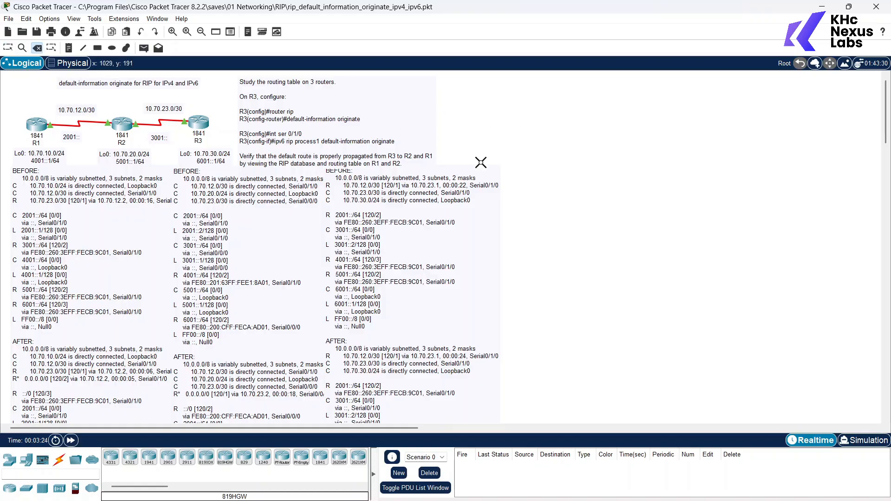
left_click(473, 196)
left_click(490, 268)
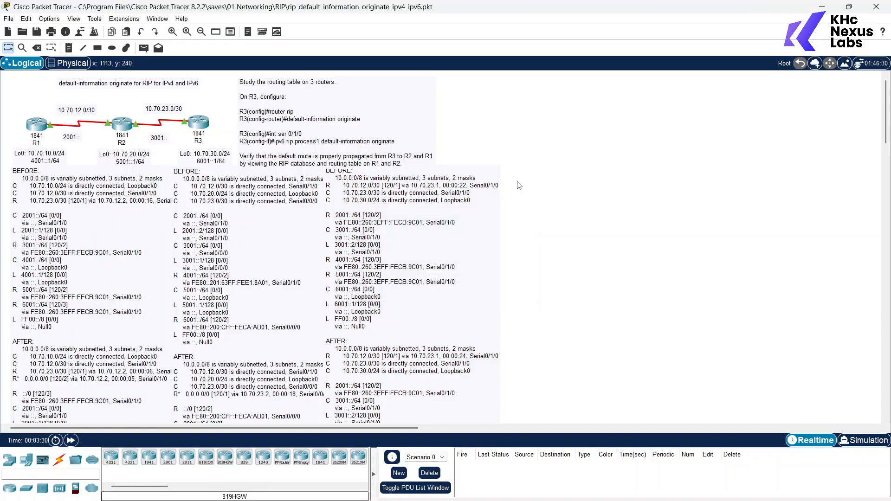
key("Delete")
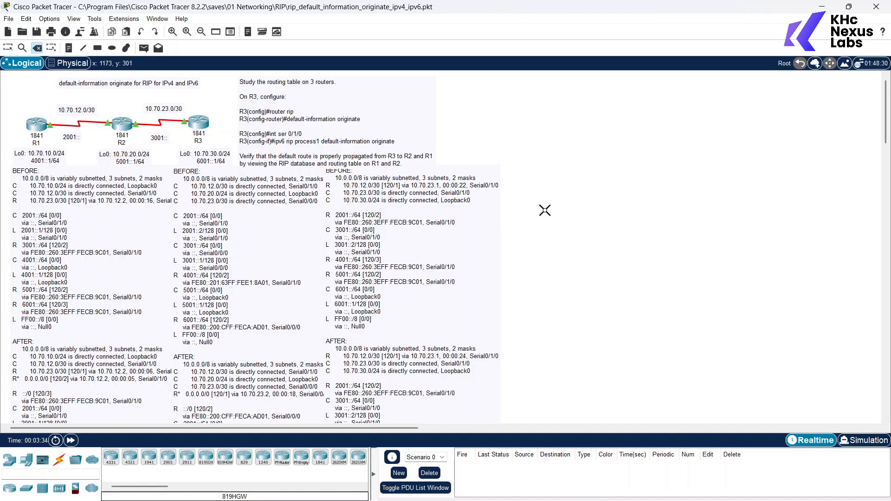
key("Escape")
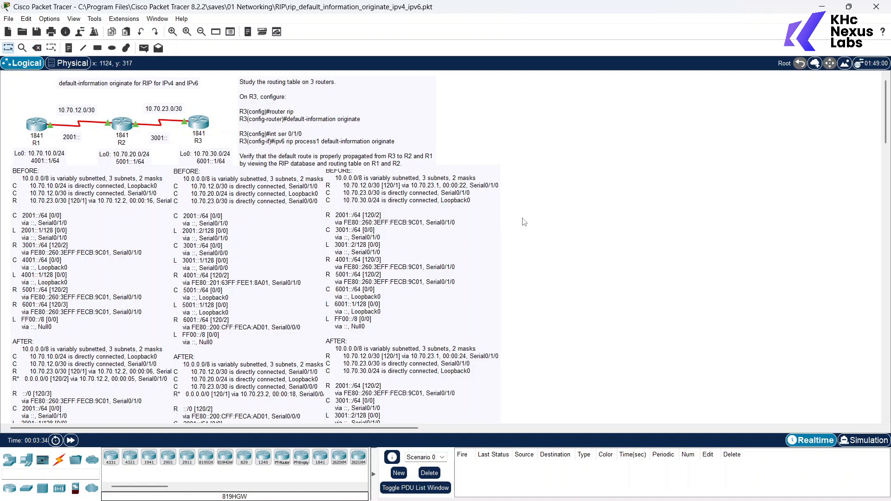
Step: Try placing a text note reading "dssdsdsd" in the empty workspace area beside the routing tables, then clear its text
left_click(69, 48)
left_click(536, 182)
type("dssdsdsd")
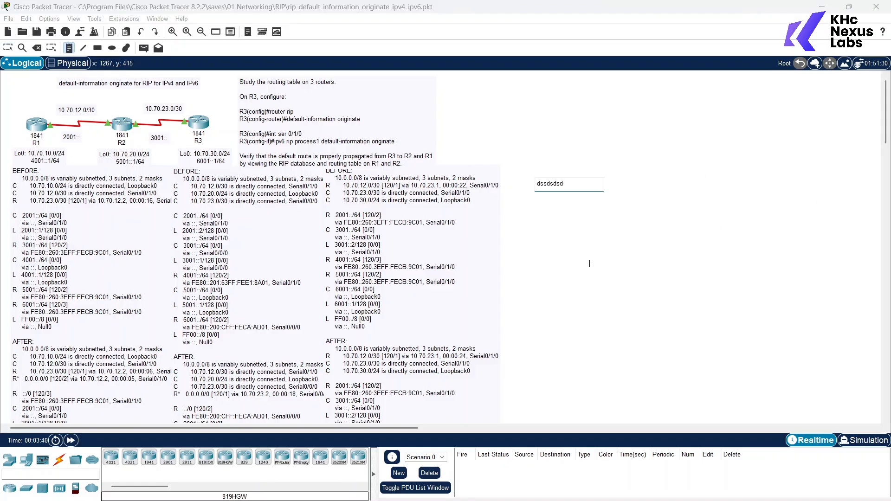
key("ctrl+a")
key("BackSpace")
left_click(533, 239)
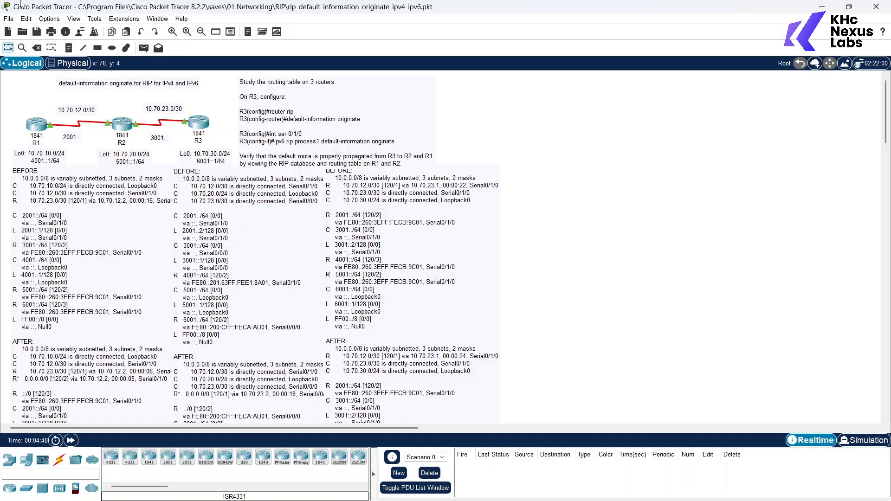
left_click(8, 19)
mouse_move(26, 19)
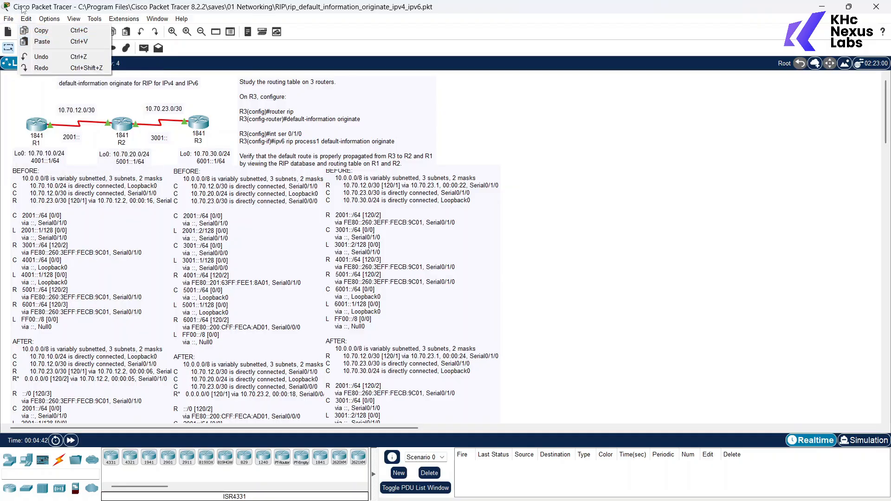
left_click(538, 297)
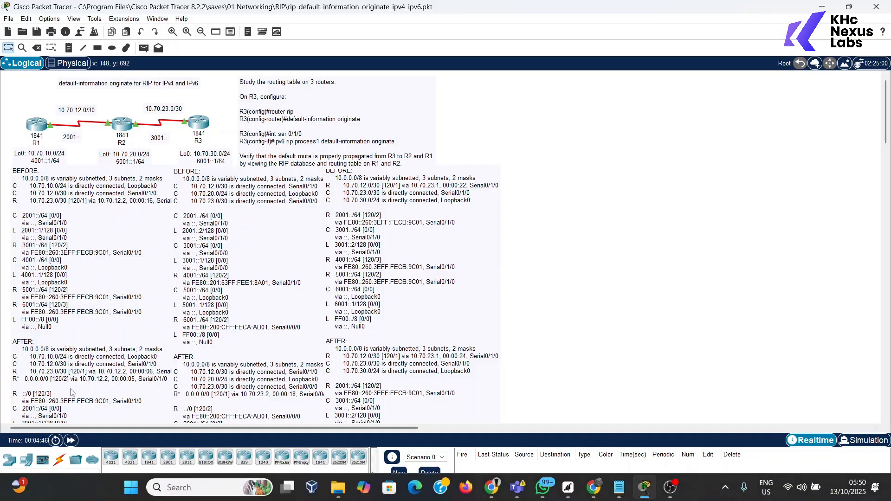
Step: Place three 1841 routers in a horizontal row in the empty workspace area beside the routing table notes
left_click(8, 461)
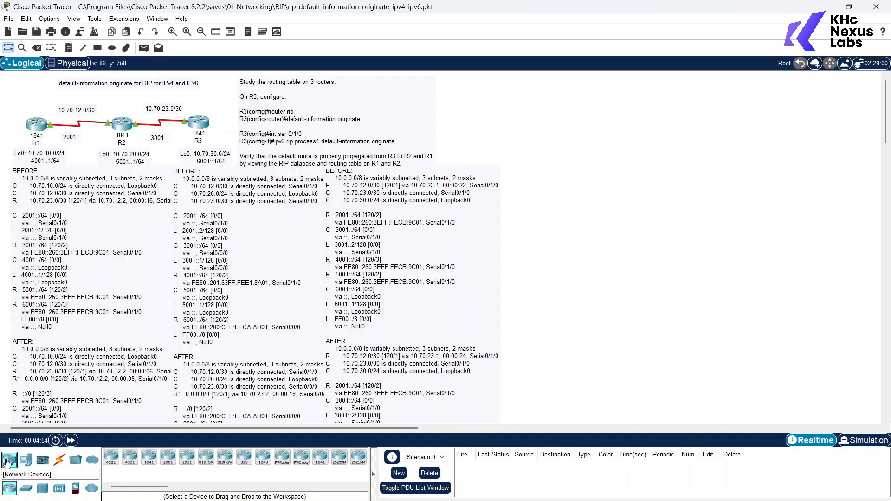
left_click(10, 488)
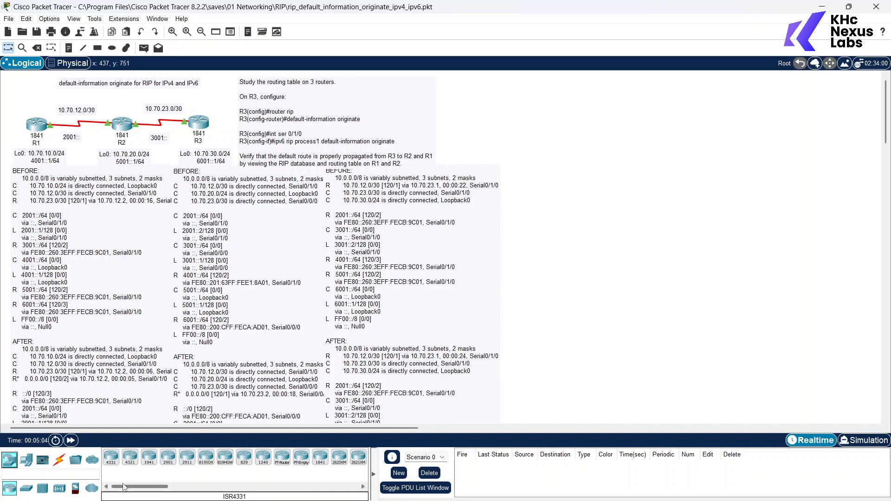
left_click_drag(123, 487, 137, 490)
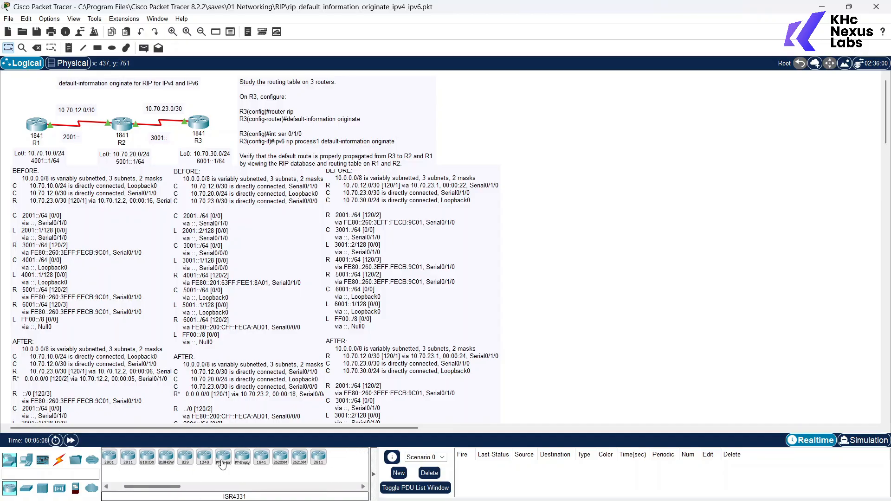
left_click_drag(261, 457, 566, 274)
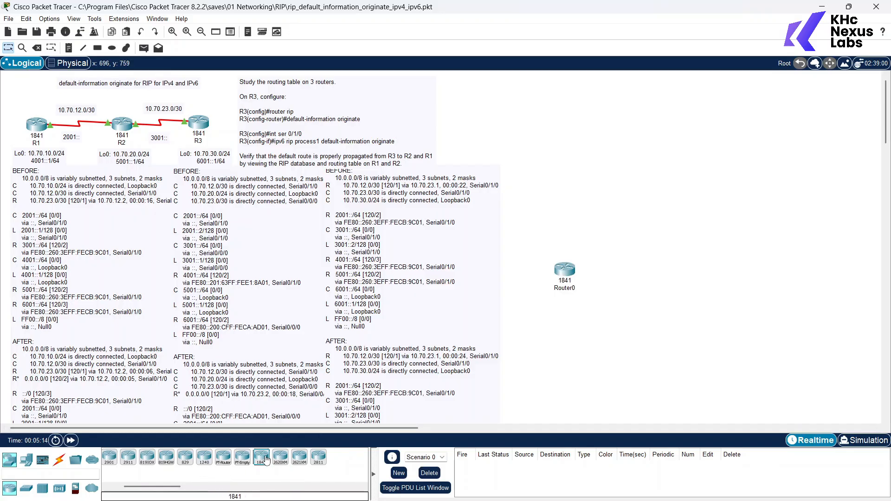
left_click_drag(492, 357, 643, 280)
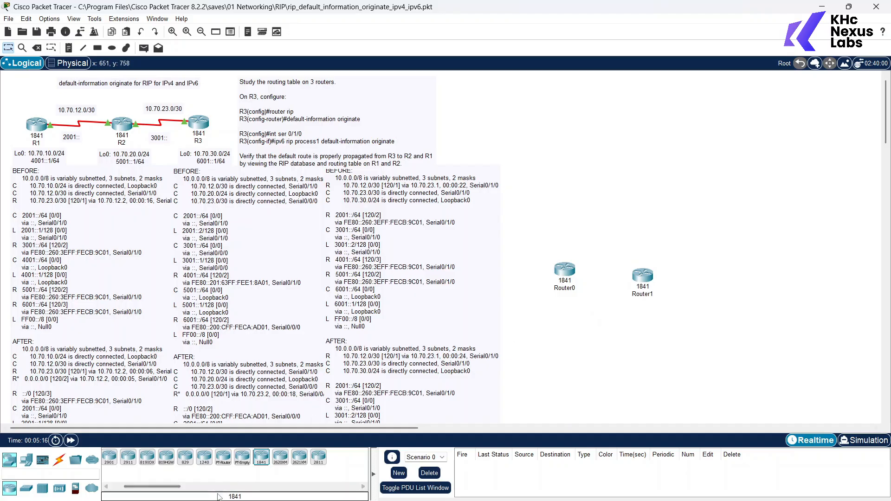
left_click_drag(263, 461, 728, 278)
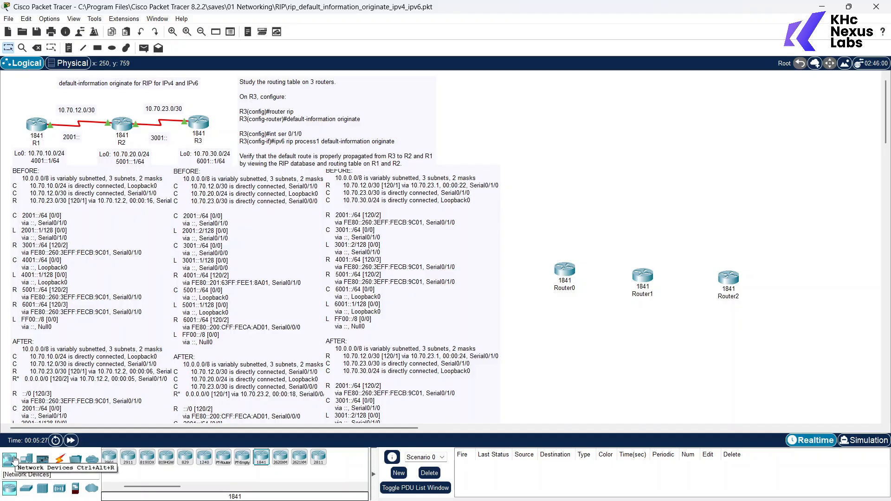
left_click(63, 460)
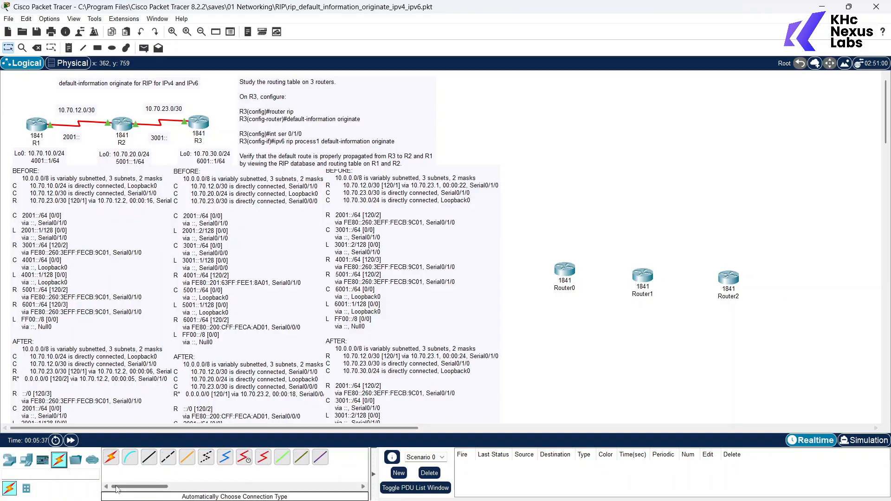
left_click(26, 486)
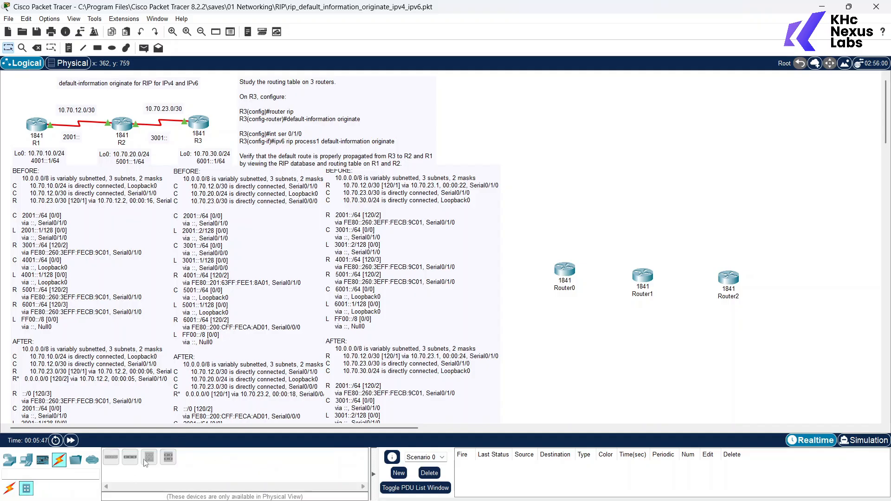
left_click(9, 488)
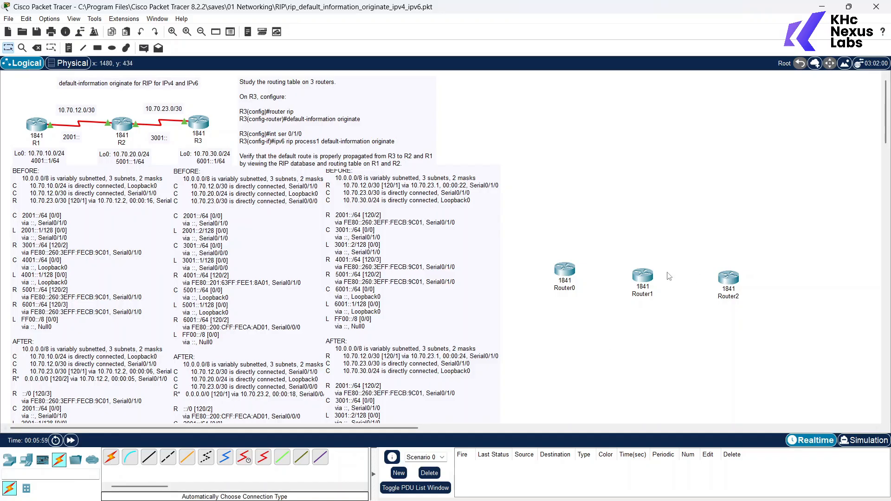
Step: Move Router1 and Router2 slightly up so they sit roughly in line with Router0
left_click_drag(647, 278, 642, 269)
left_click_drag(727, 278, 721, 263)
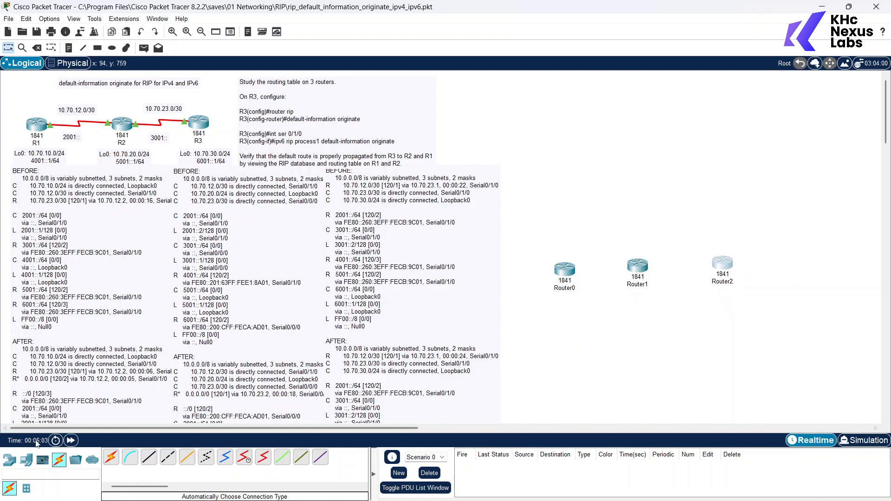
Step: Place a PC-PT below Router1 and a 2960 switch between the router and the PC
left_click(27, 459)
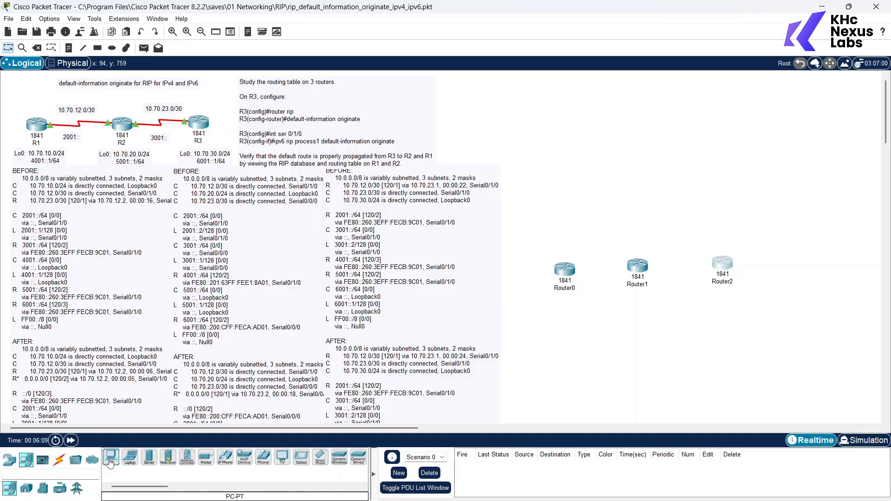
left_click_drag(111, 458, 568, 391)
left_click(650, 355)
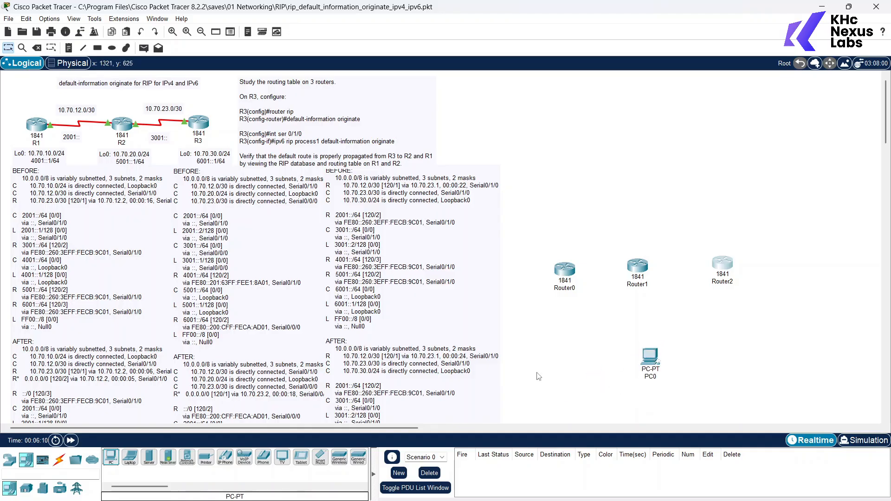
left_click(10, 459)
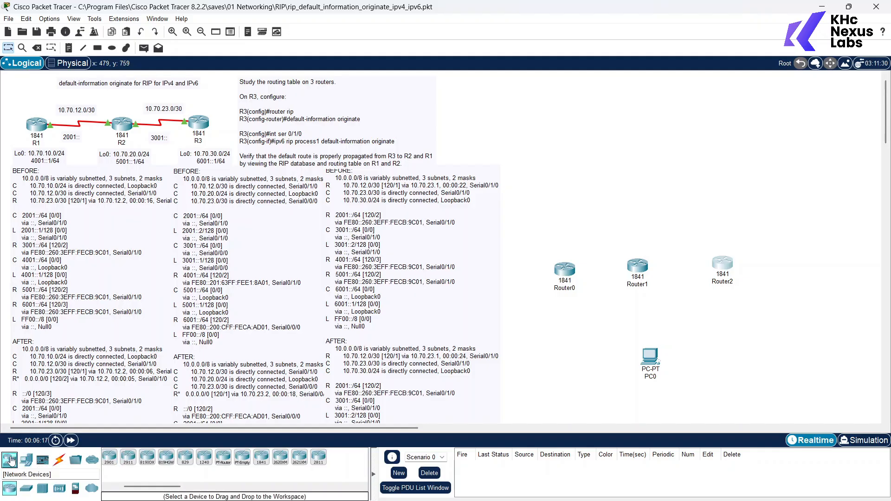
left_click(22, 491)
left_click_drag(111, 457, 645, 325)
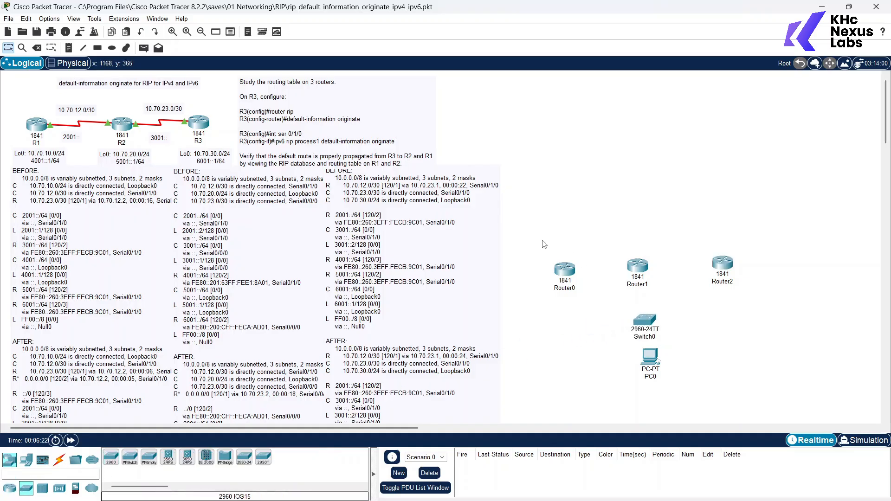
Step: Move the three new routers up as a group, and rearrange the switch and PC closer together beneath Router1
left_click_drag(544, 245, 796, 299)
left_click_drag(638, 269, 656, 147)
left_click_drag(644, 321, 661, 212)
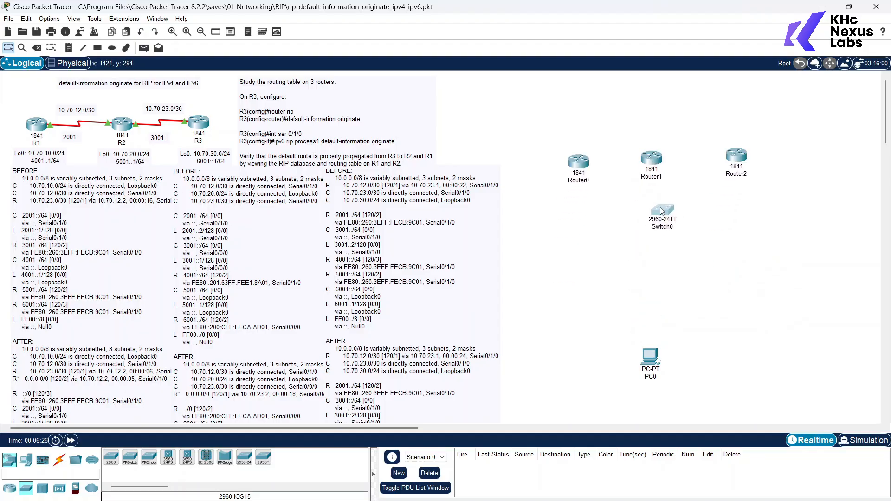
left_click_drag(662, 327, 673, 272)
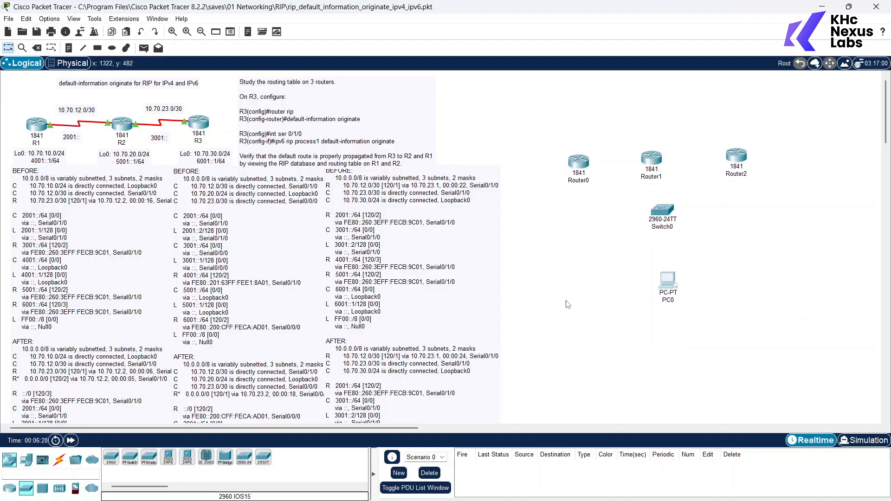
left_click(58, 461)
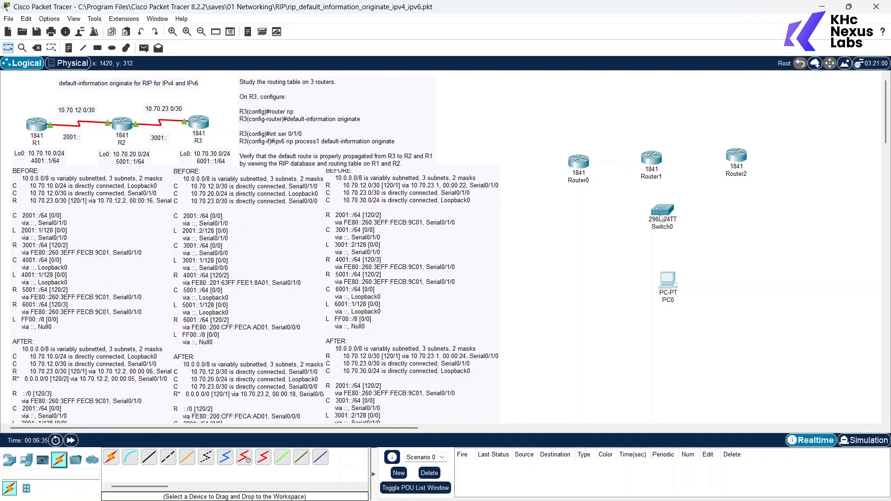
left_click_drag(661, 211, 650, 209)
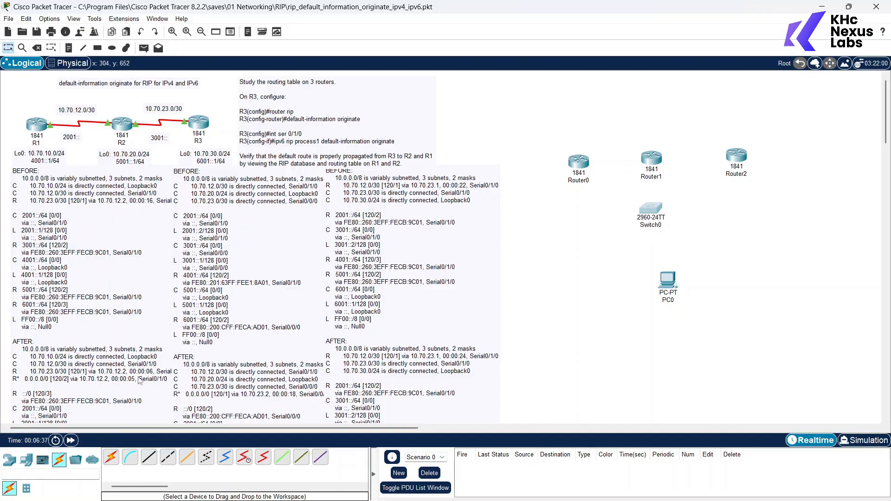
left_click(26, 459)
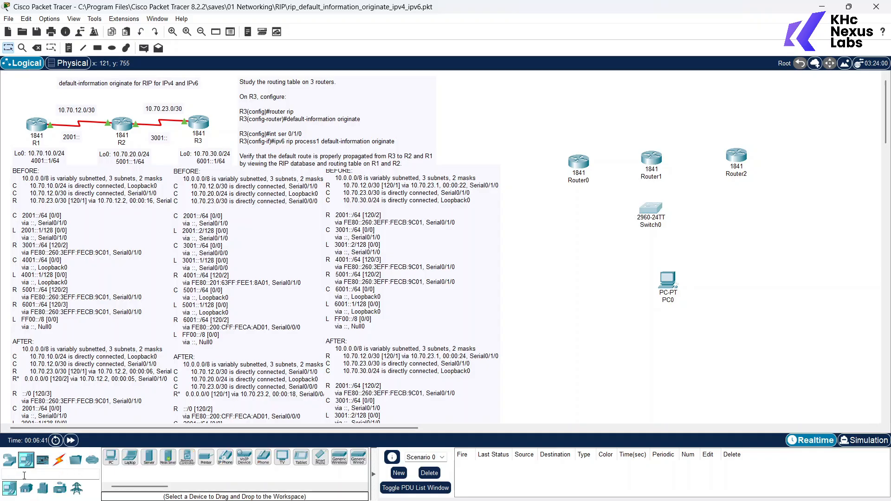
left_click(9, 459)
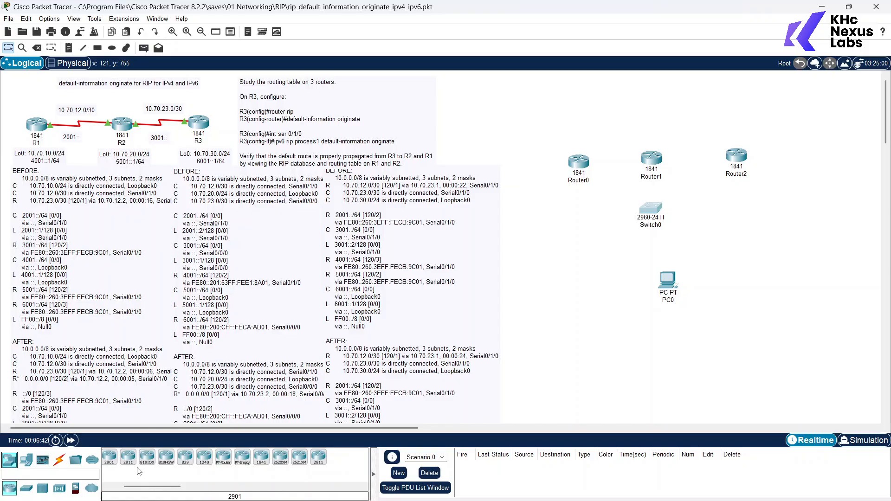
Step: Place a 3650-24PS multilayer switch below and between Router1 and Router2, and shift the 2960 switch away to balance the two
left_click(26, 487)
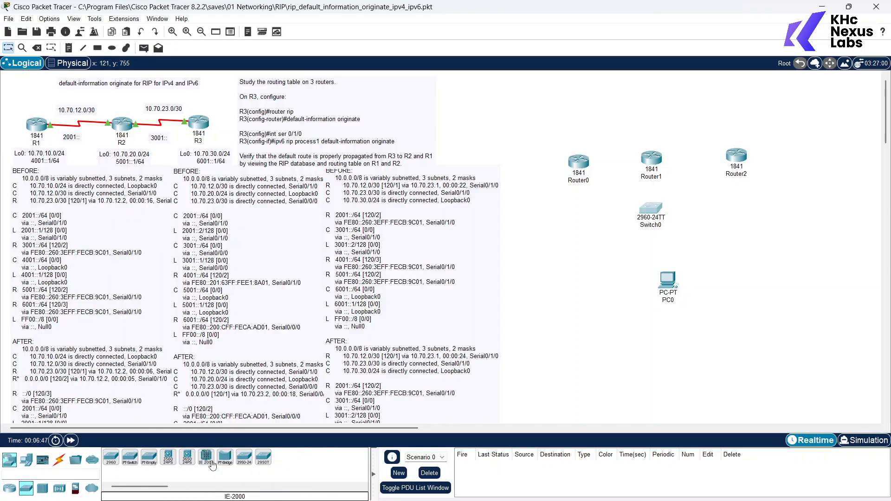
left_click(187, 458)
left_click(558, 303)
left_click_drag(709, 219, 710, 219)
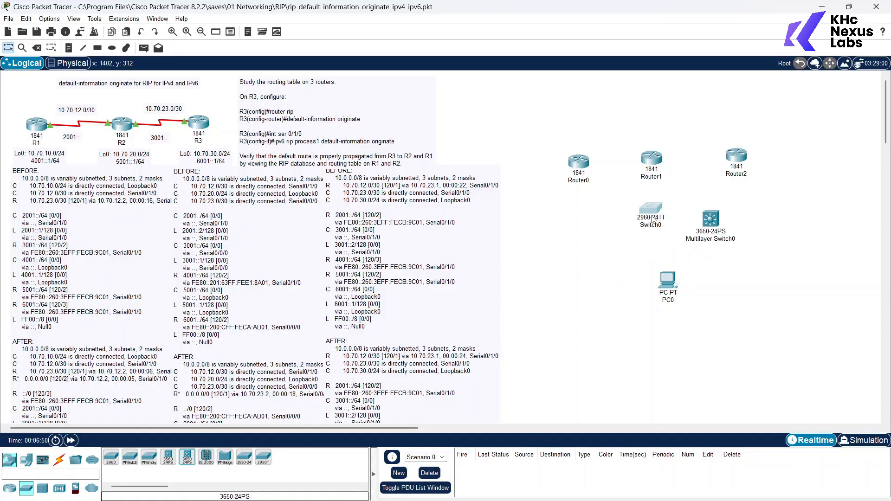
left_click_drag(649, 212, 625, 220)
left_click_drag(716, 236, 714, 231)
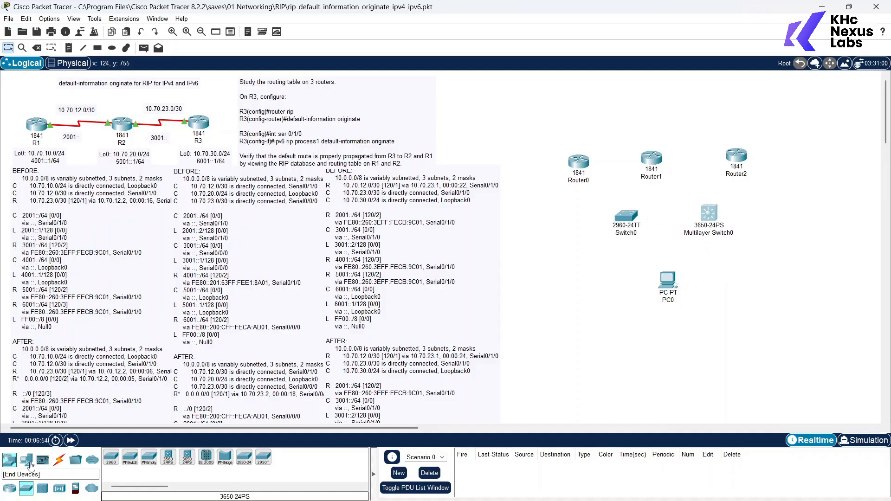
Step: Connect Router0's FastEthernet0/0 to Router1's FastEthernet0/0 with a copper cross-over cable
left_click(59, 459)
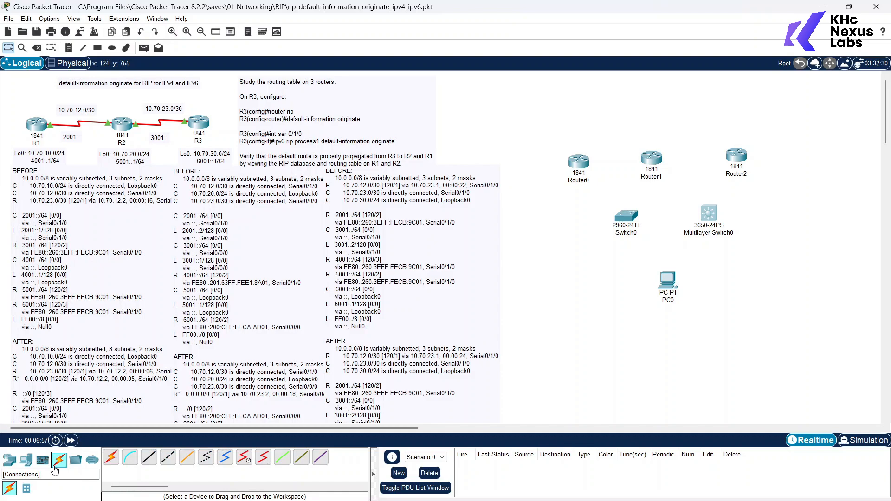
left_click(169, 459)
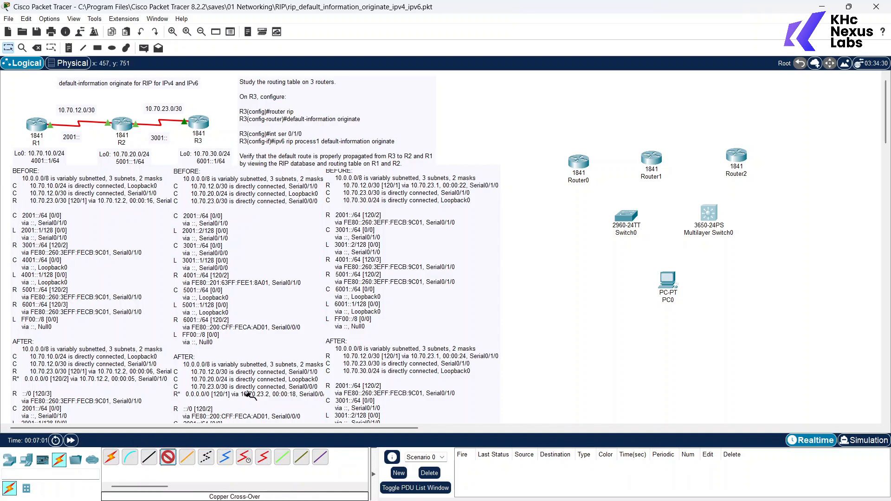
left_click(585, 163)
left_click(541, 299)
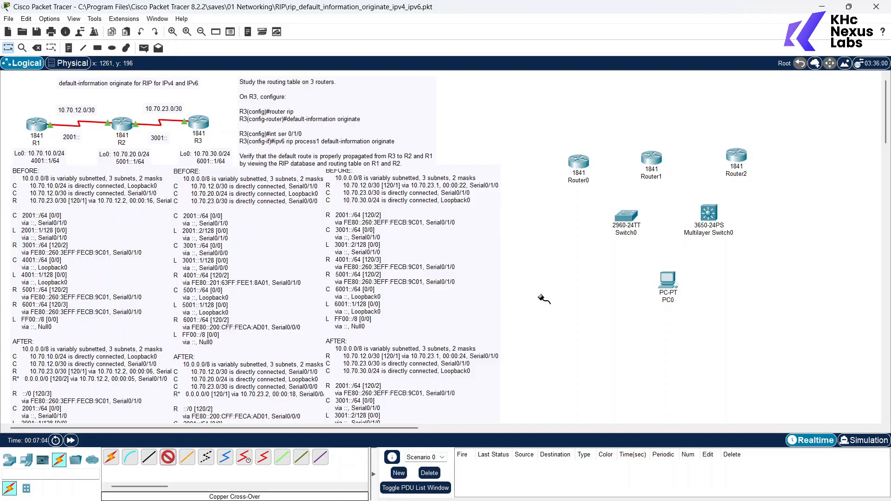
left_click(588, 162)
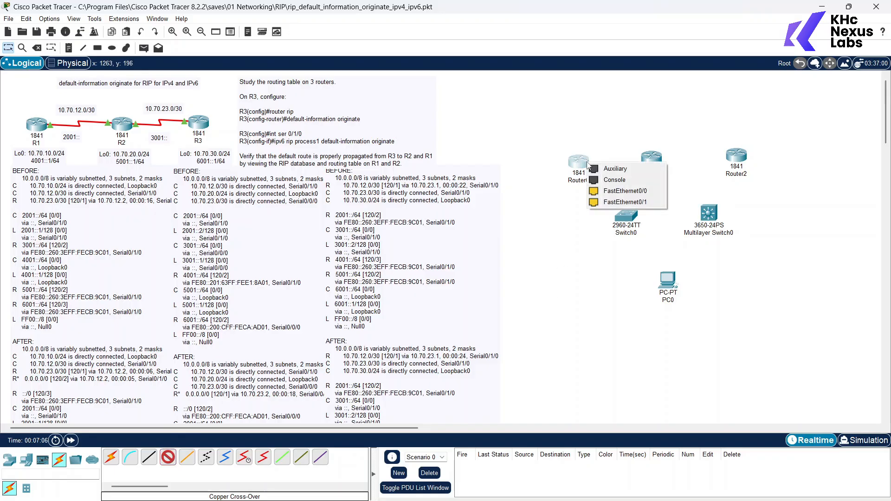
left_click(603, 191)
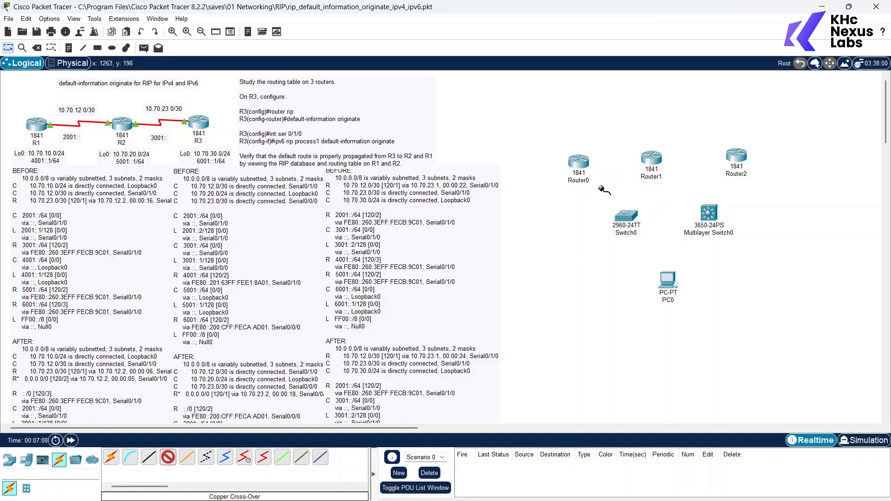
left_click(656, 163)
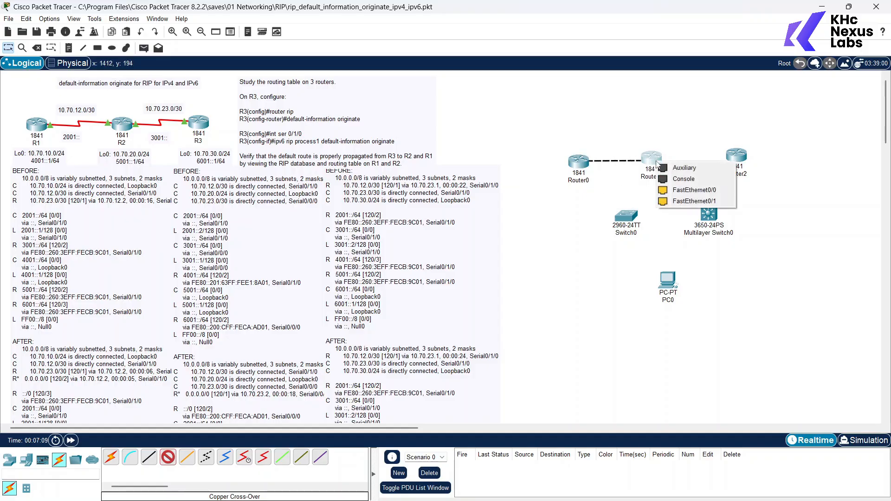
left_click(668, 201)
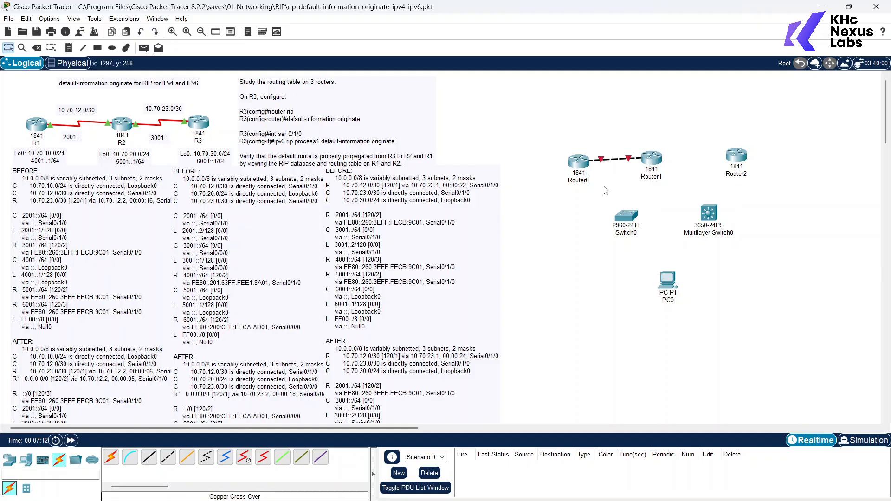
Step: Look at Router1's physical device view and the GLC-LH-SMD module description, and close the device window
left_click(654, 159)
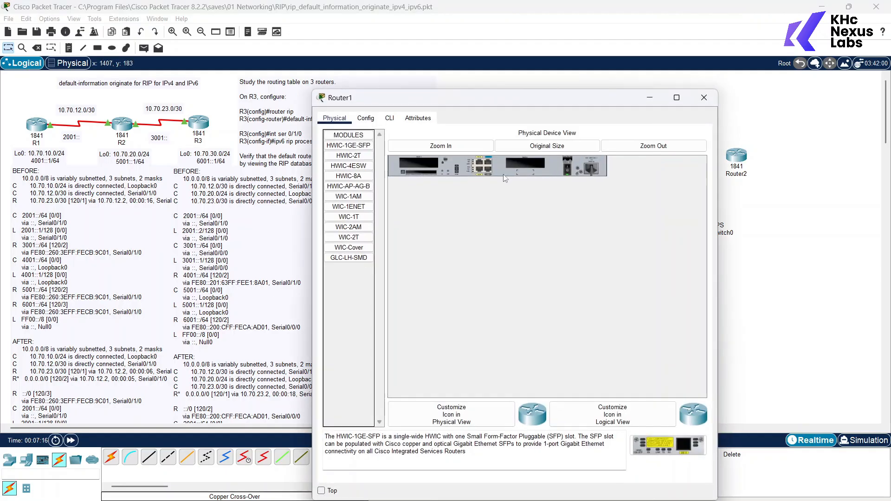
left_click(331, 258)
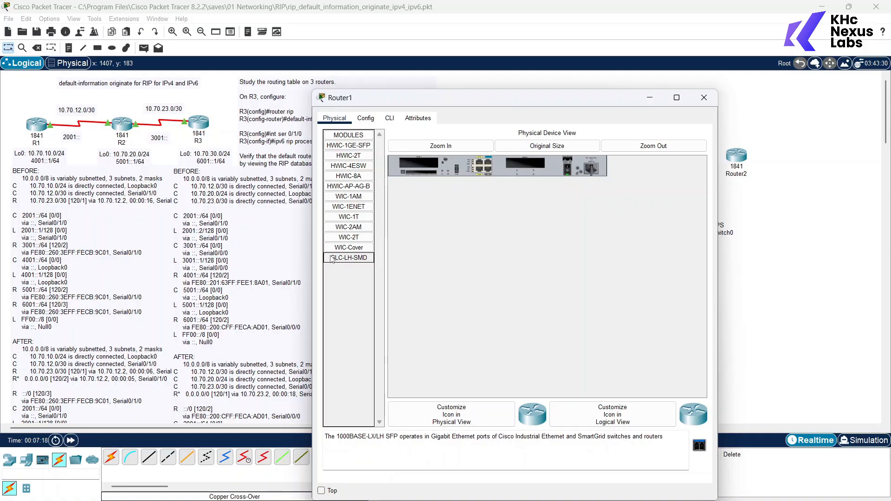
left_click(703, 97)
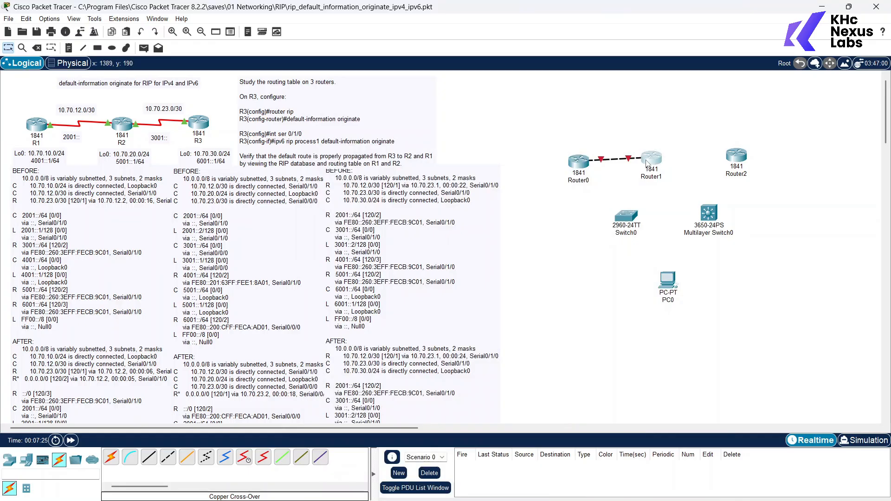
Step: Check which ports Router1 still offers for another copper cross-over cable
left_click(168, 457)
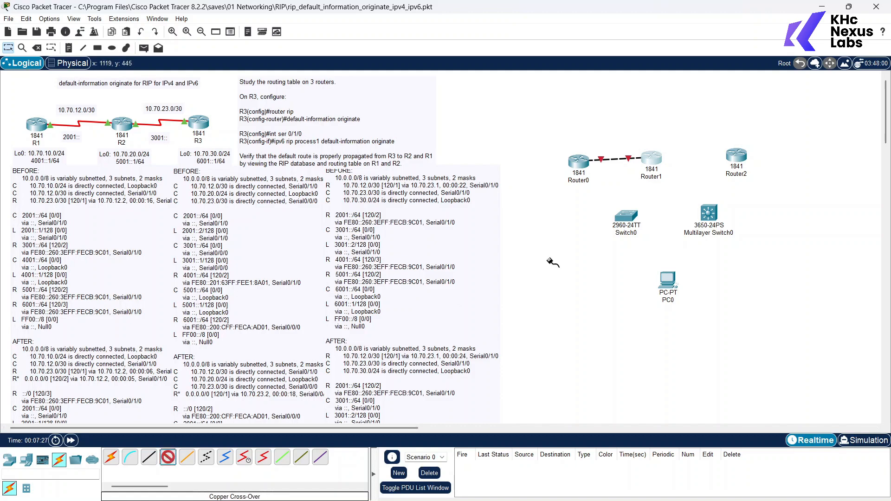
left_click(652, 161)
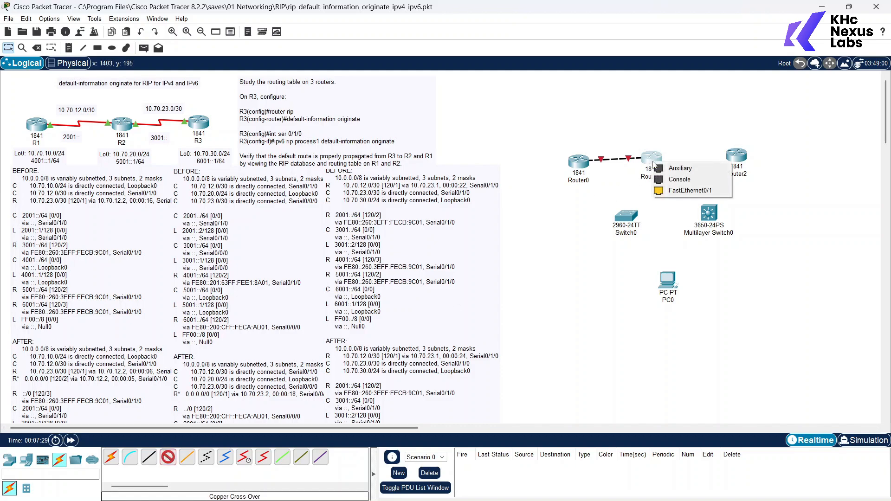
left_click(680, 190)
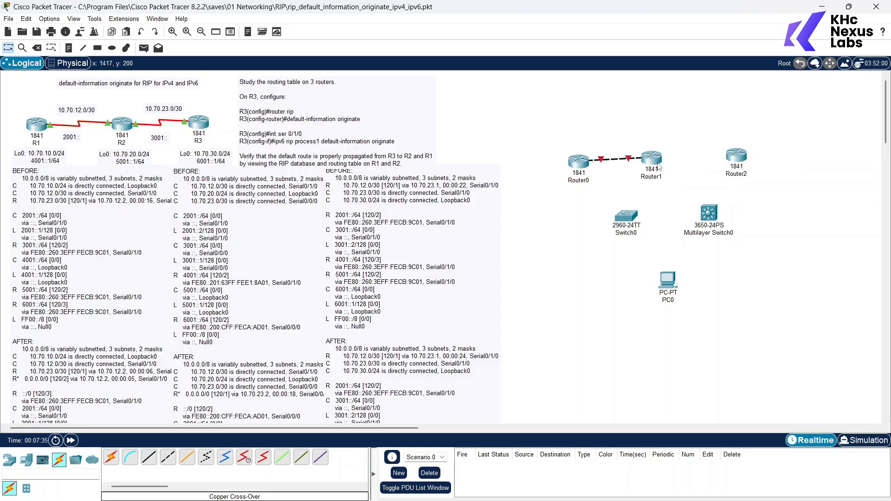
Step: Examine Router1's physical view enlarged and read the descriptions of the GLC-LH-SMD and WIC-Cover modules
left_click(656, 161)
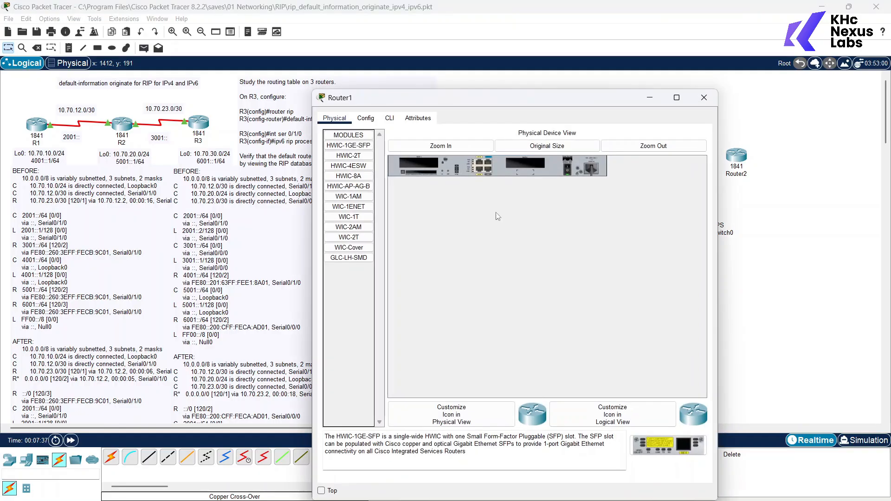
left_click(390, 146)
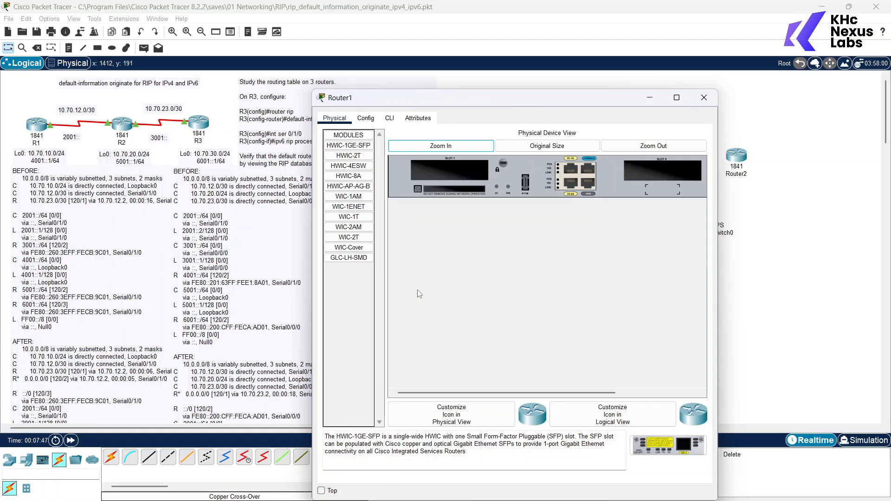
left_click(731, 261)
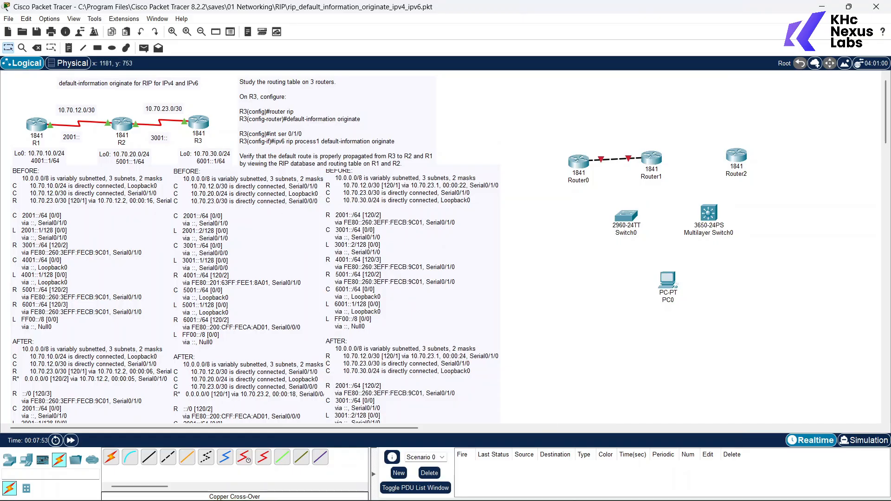
left_click(648, 160)
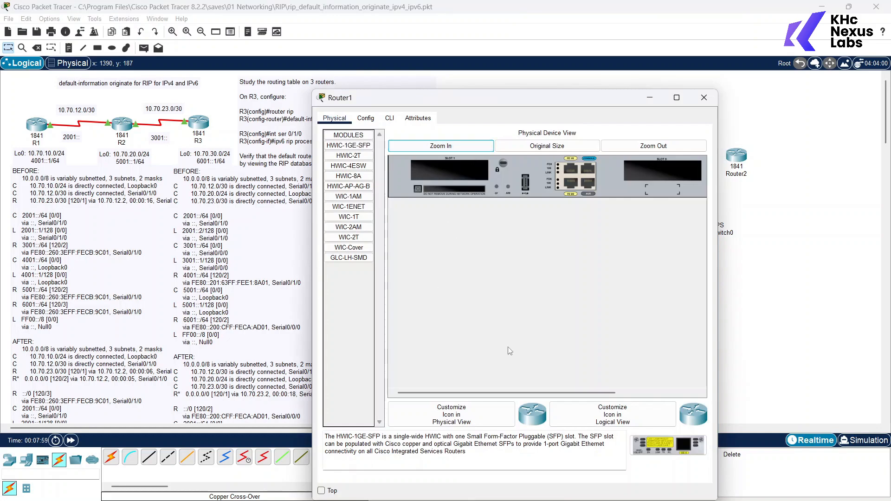
left_click_drag(480, 394, 428, 394)
left_click(347, 259)
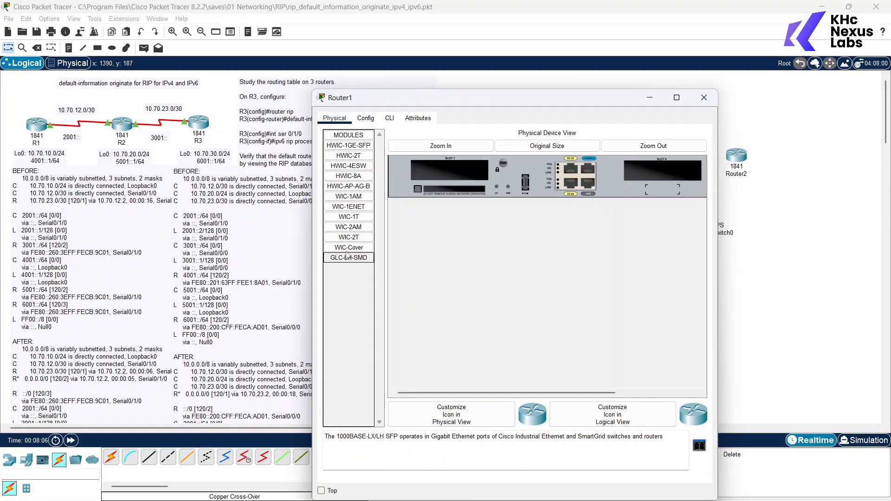
left_click(346, 246)
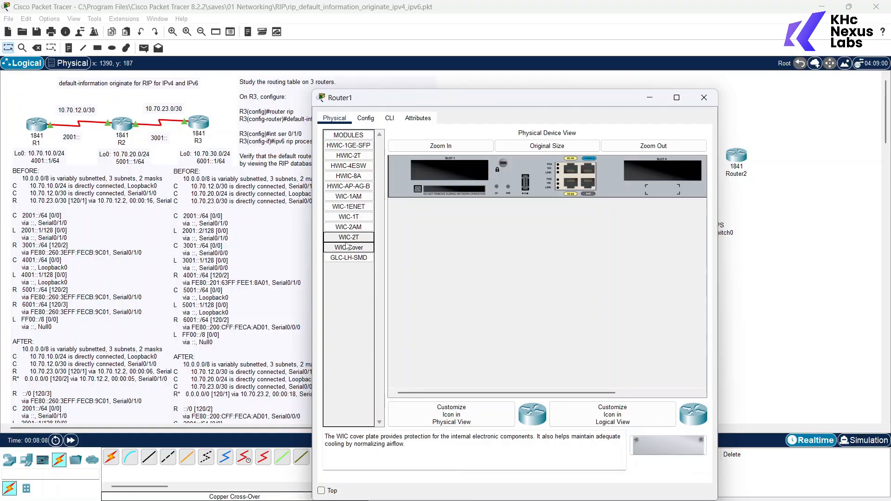
left_click_drag(406, 445, 324, 437)
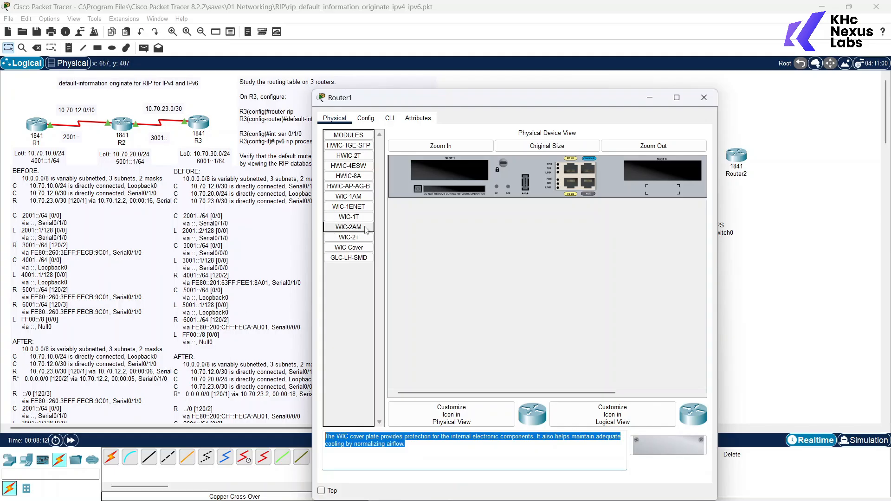
Step: Install a WIC-2T module in Router1's SLOT 1, and check the router's command-line interface before closing its window
left_click(356, 242)
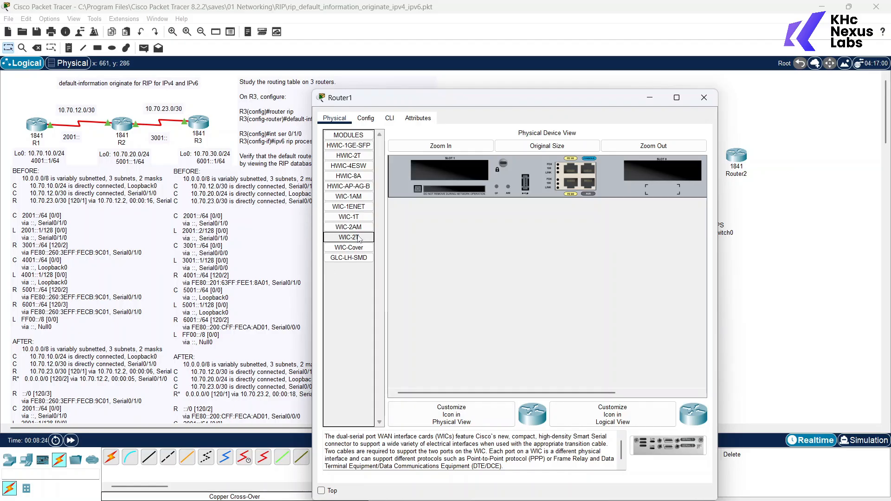
left_click_drag(358, 238, 449, 172)
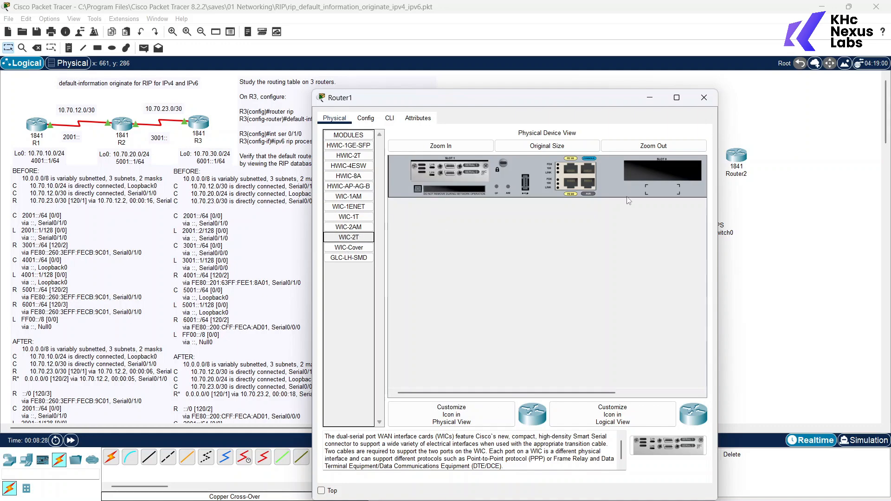
left_click_drag(529, 393, 611, 392)
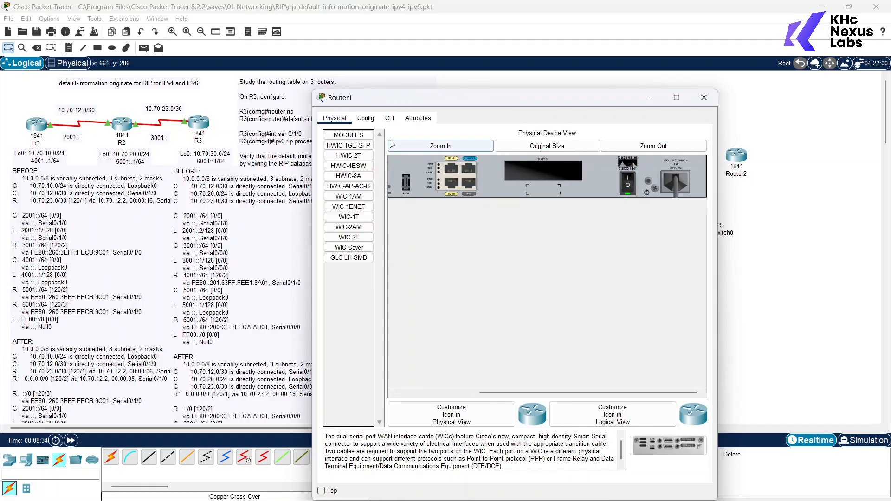
left_click(389, 119)
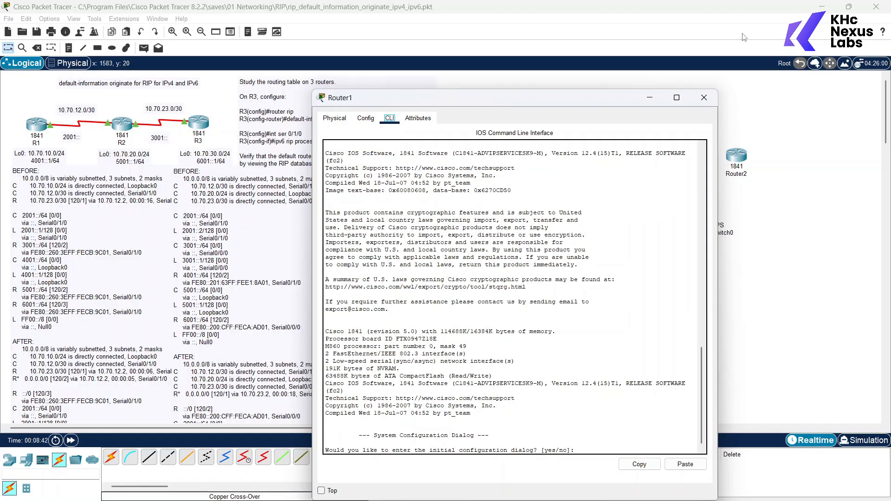
left_click(704, 98)
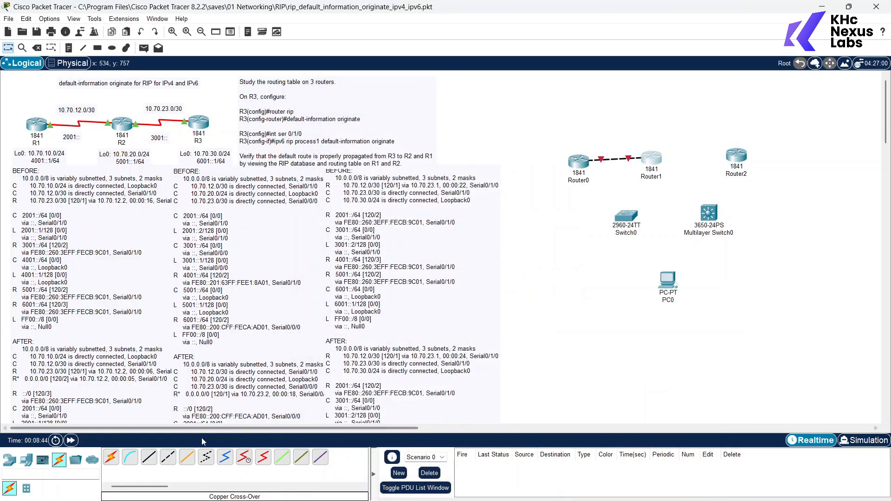
Step: Try to connect a Serial DTE cable from Router1's Serial0/1/0 to Router2's FastEthernet0/0, and abandon the cable
left_click(263, 463)
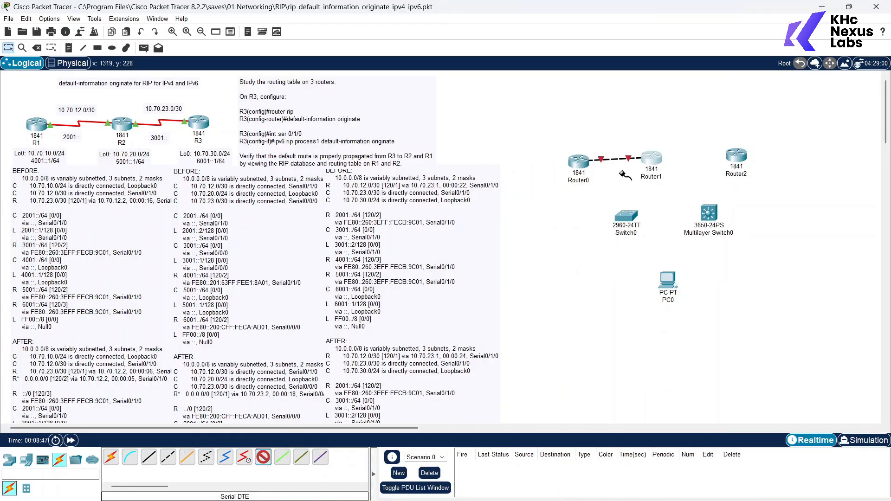
left_click(658, 161)
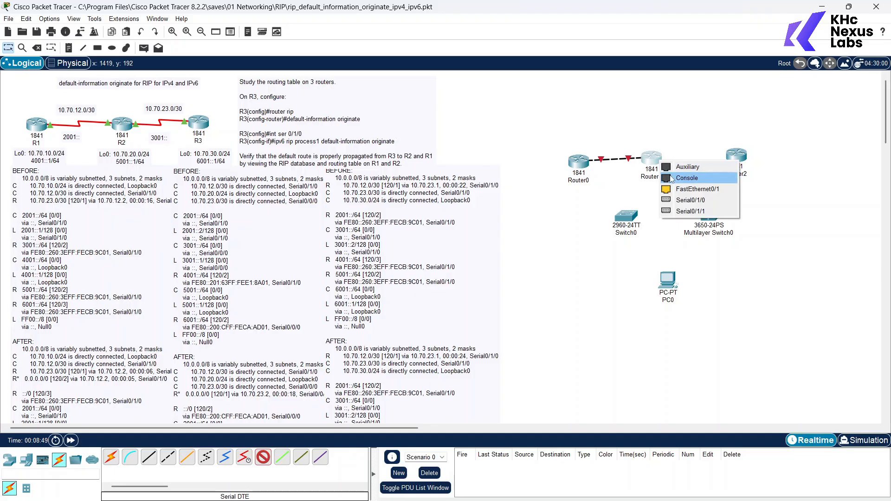
left_click(674, 199)
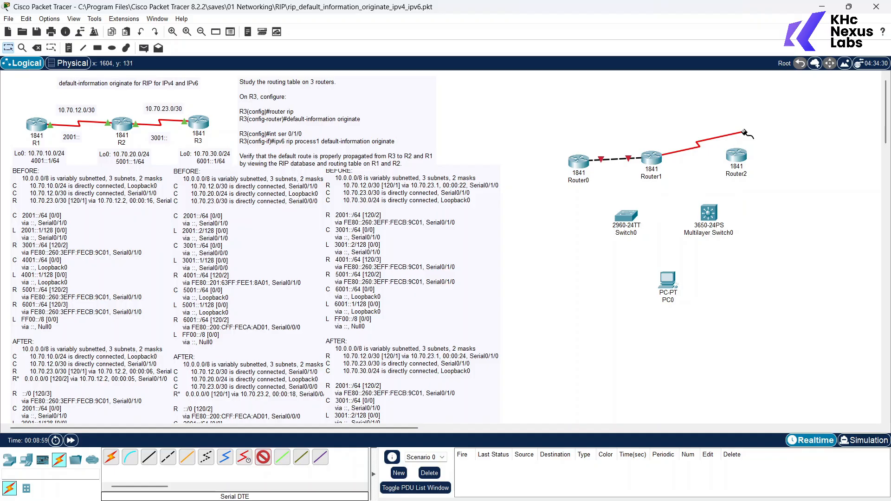
left_click(737, 156)
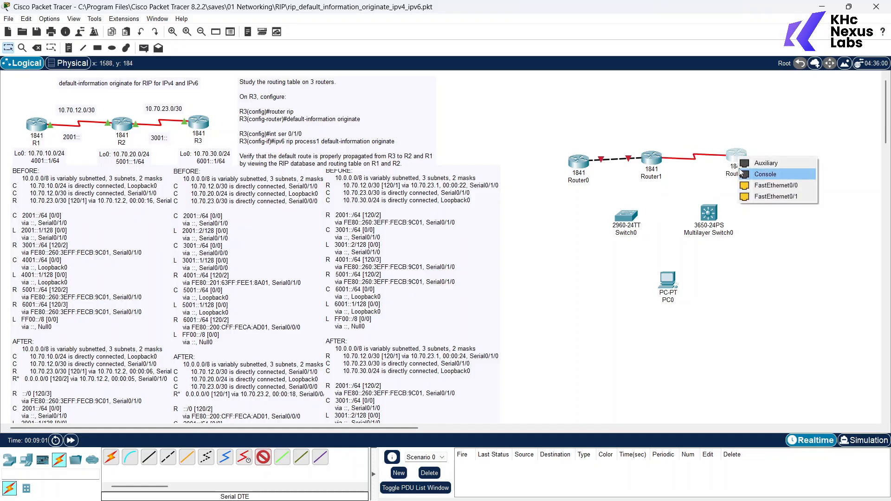
left_click(758, 186)
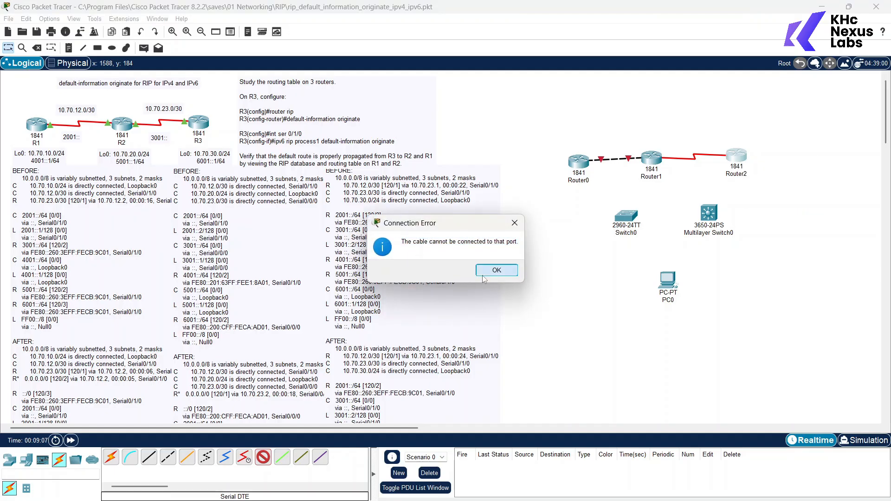
left_click(495, 271)
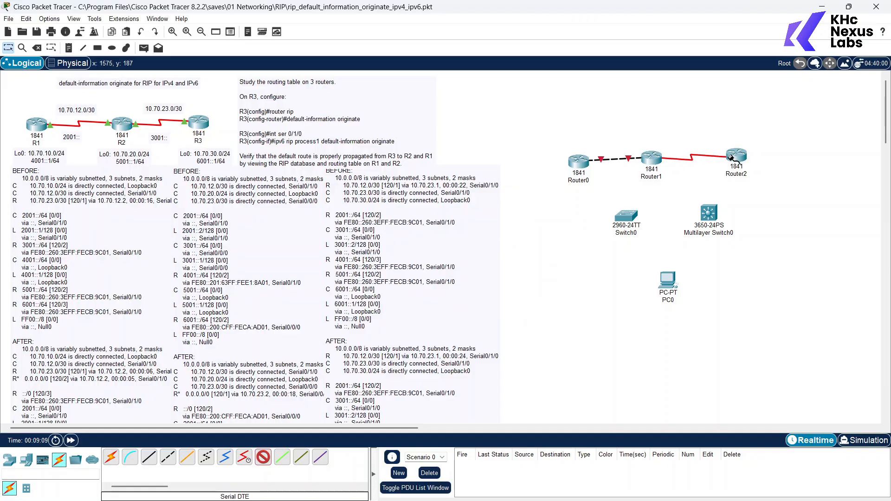
key("Escape")
Step: Install a WIC-2T module in SLOT 1 of Router2 in its enlarged physical view
left_click(733, 157)
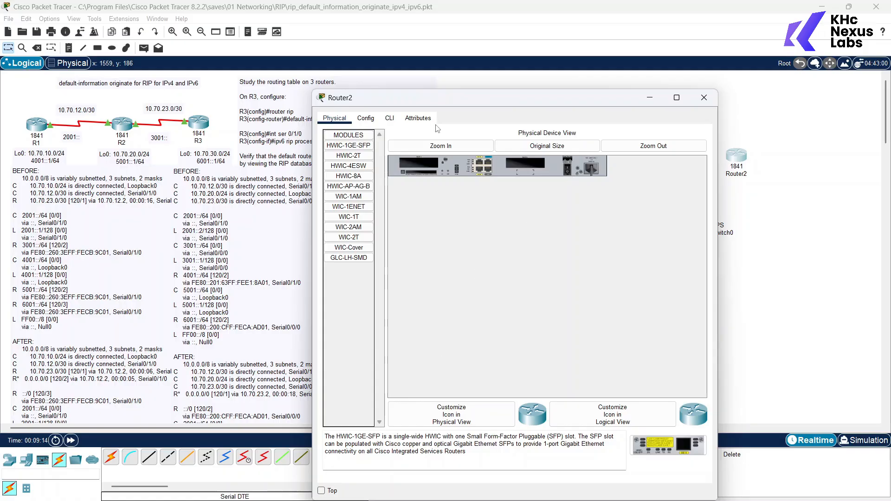
left_click(440, 146)
left_click(341, 228)
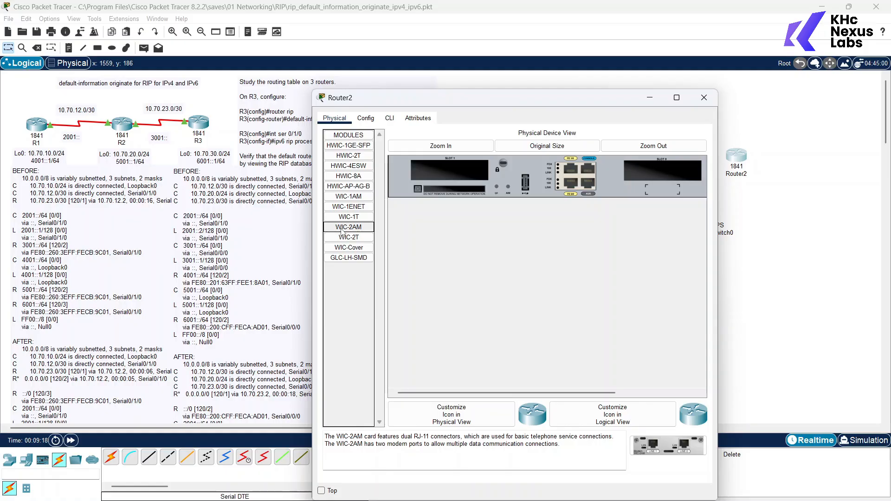
left_click(349, 237)
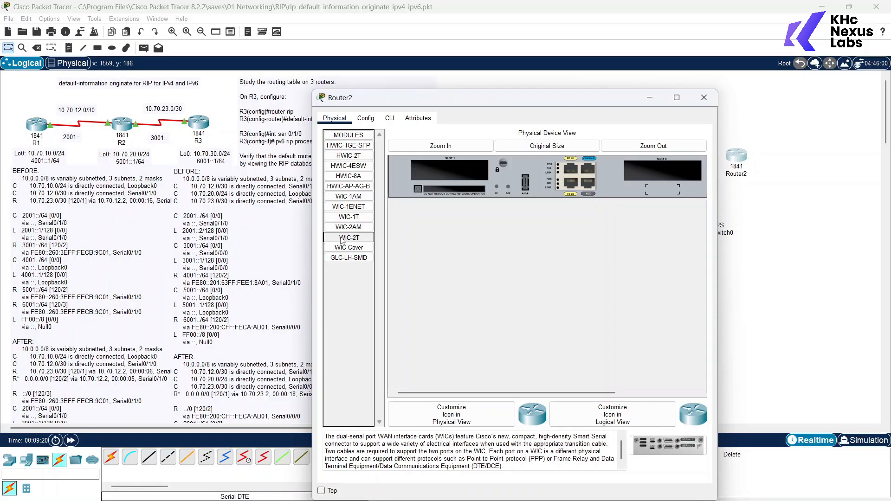
left_click_drag(348, 237, 448, 172)
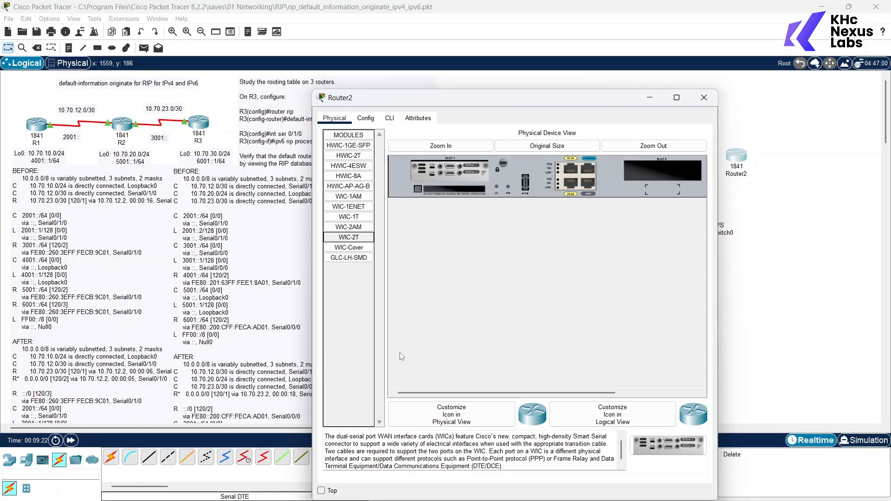
Step: Try a WIC-1AM module in Router2's SLOT 0, take it out again and close the router's window
left_click_drag(443, 393, 520, 393)
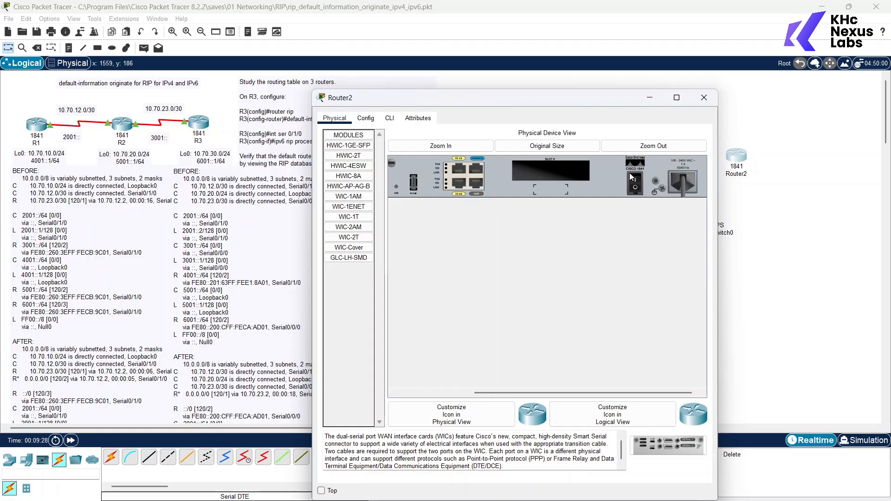
left_click(349, 196)
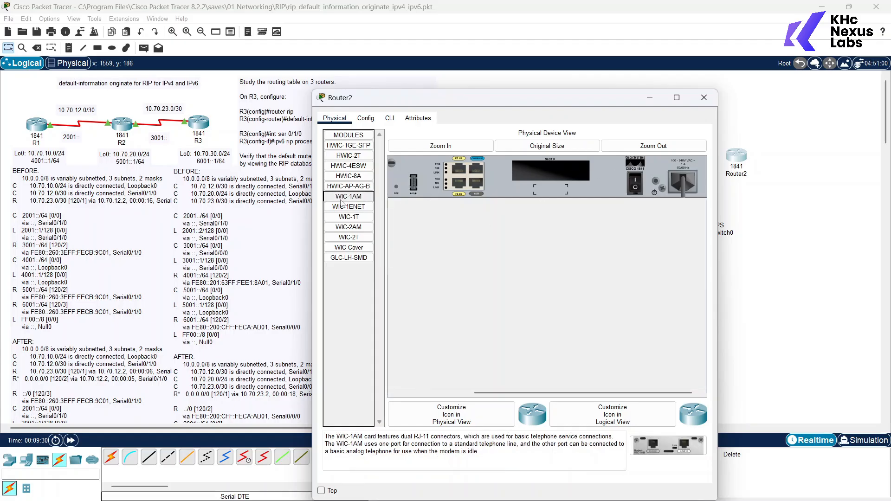
left_click_drag(348, 196, 553, 174)
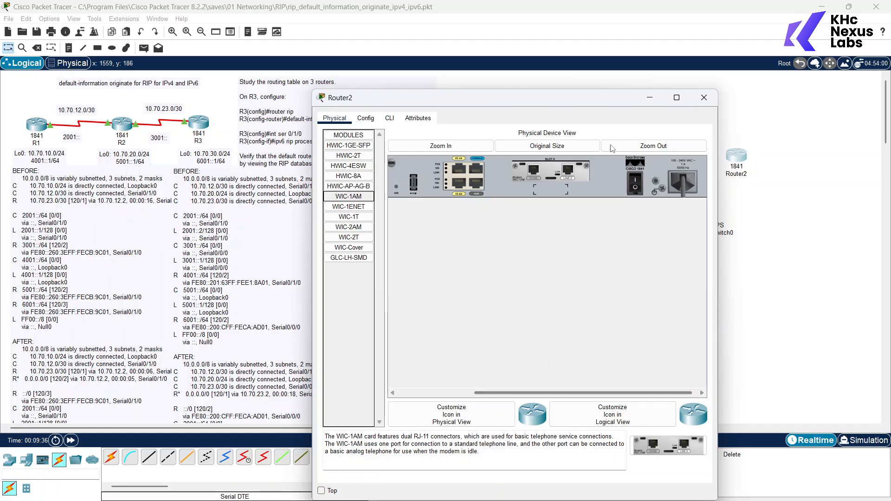
left_click_drag(547, 177, 353, 285)
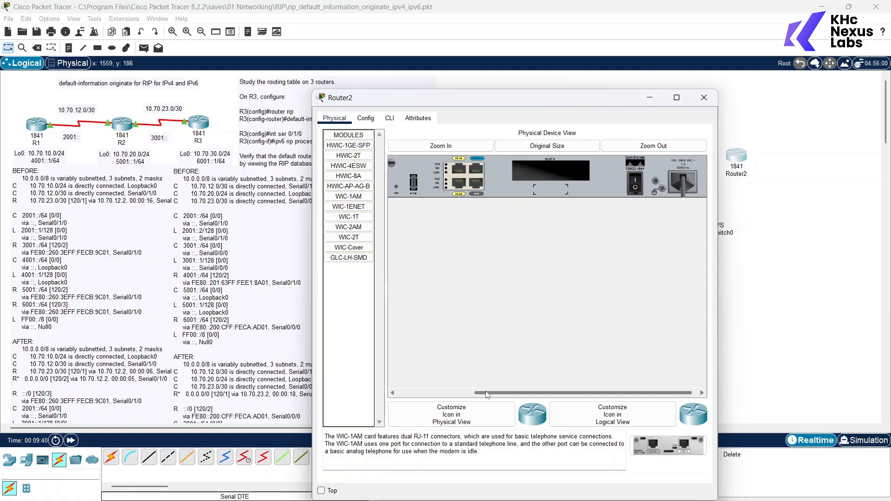
scroll(390, 375, "right", 3)
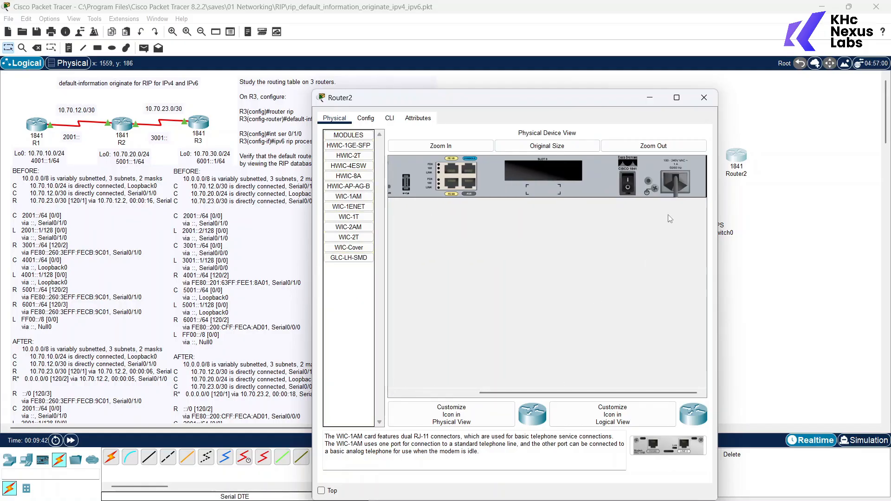
left_click(704, 97)
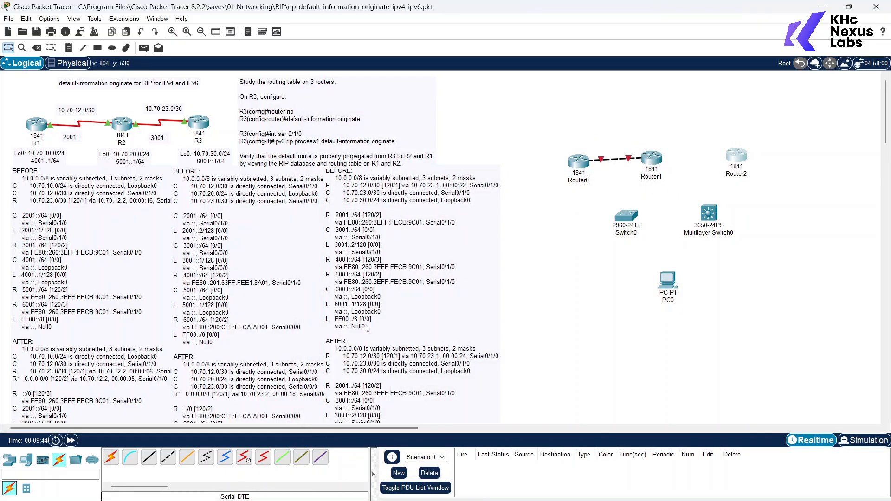
Step: Connect Router1's Serial0/1/0 to a serial port on Router2 with a Serial DCE cable
left_click(244, 458)
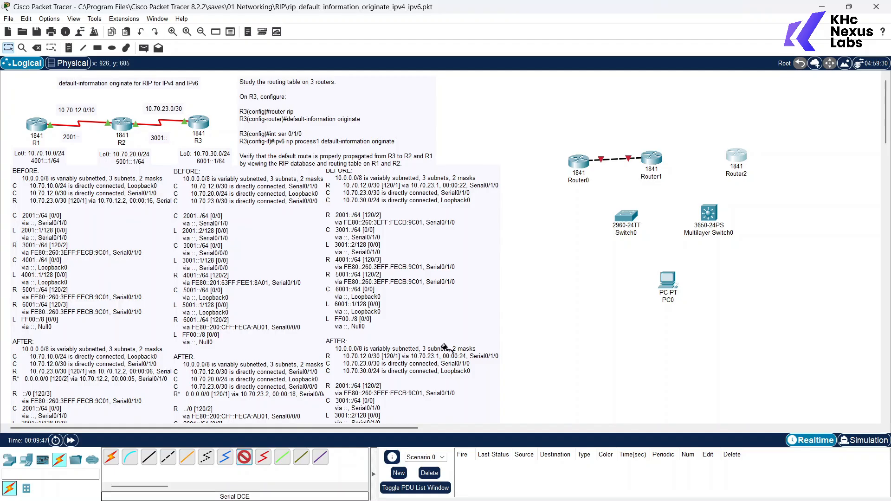
left_click(661, 160)
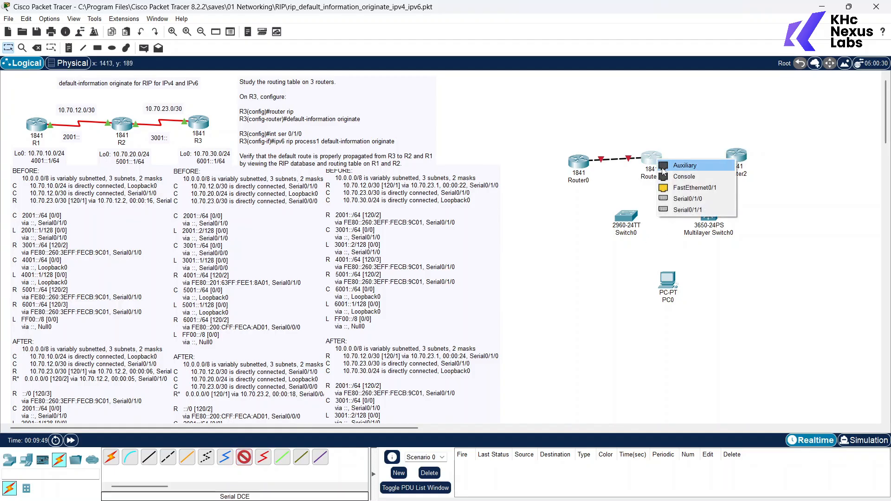
left_click(685, 198)
left_click(738, 157)
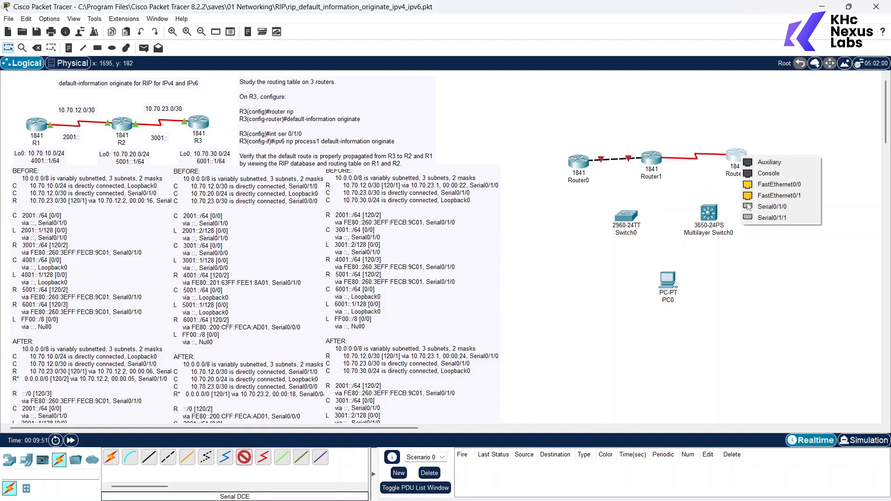
left_click(763, 212)
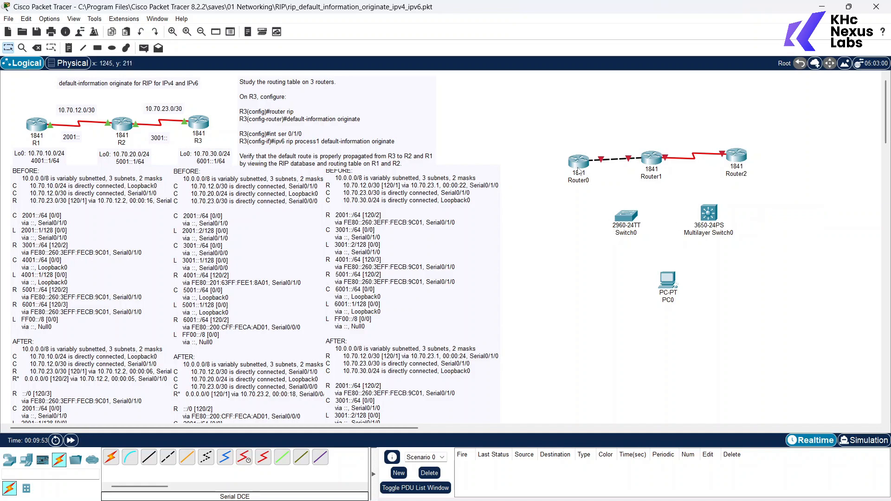
Step: Move Router0 slightly away from Router1 and connect its FastEthernet0/1 to Switch0's FastEthernet0/1 with a Copper Straight-Through cable
left_click_drag(578, 165, 561, 165)
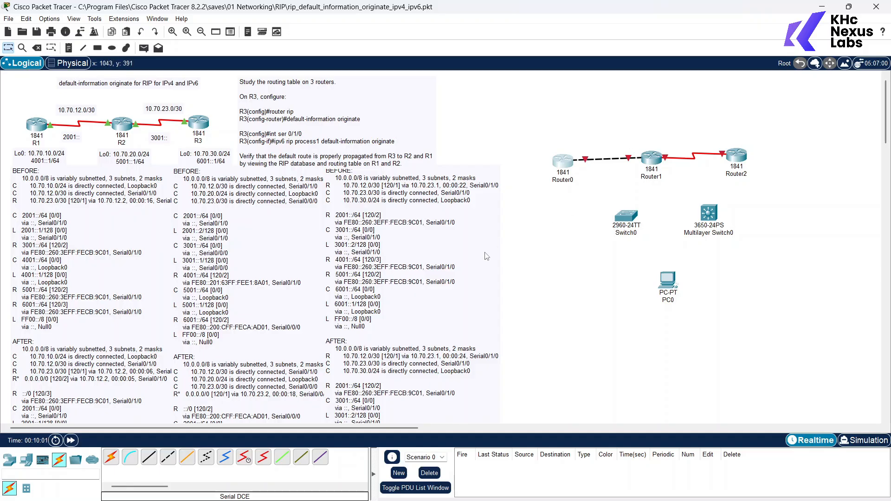
left_click(150, 459)
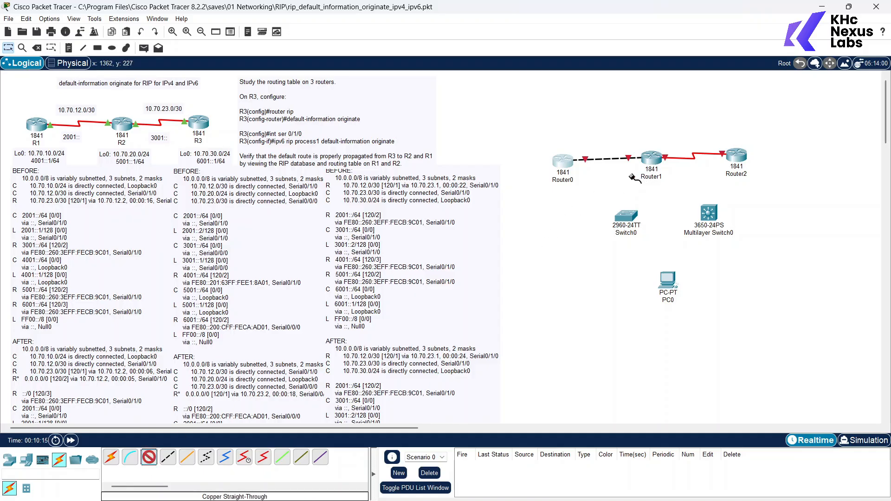
left_click(562, 165)
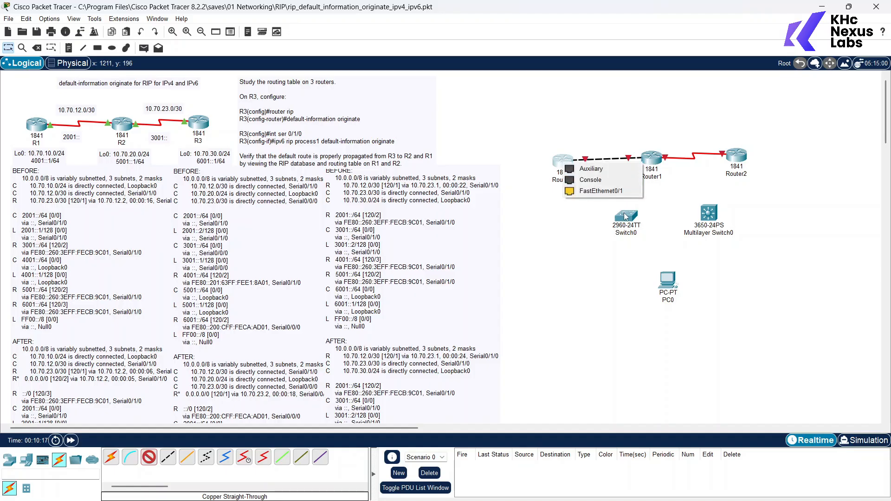
left_click(615, 193)
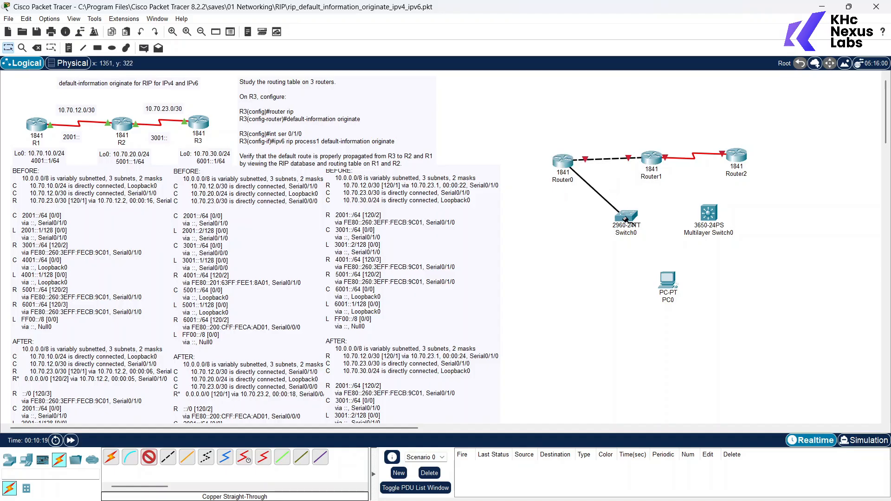
left_click(625, 220)
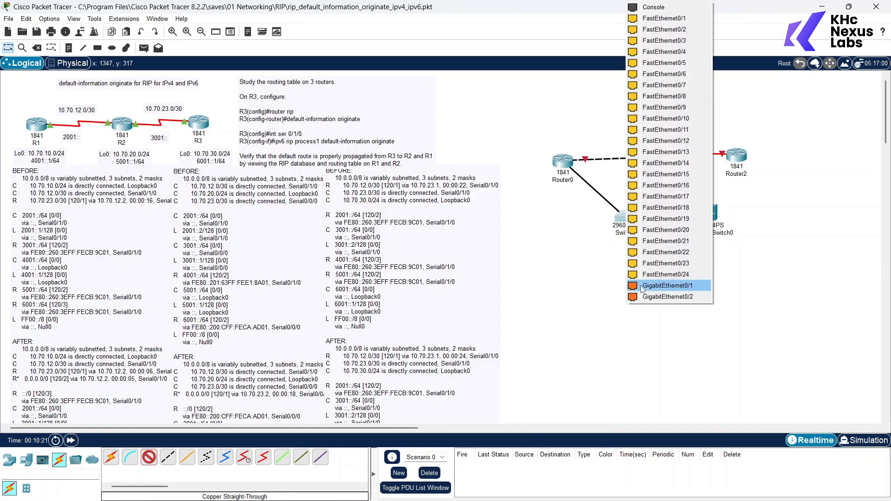
left_click(703, 19)
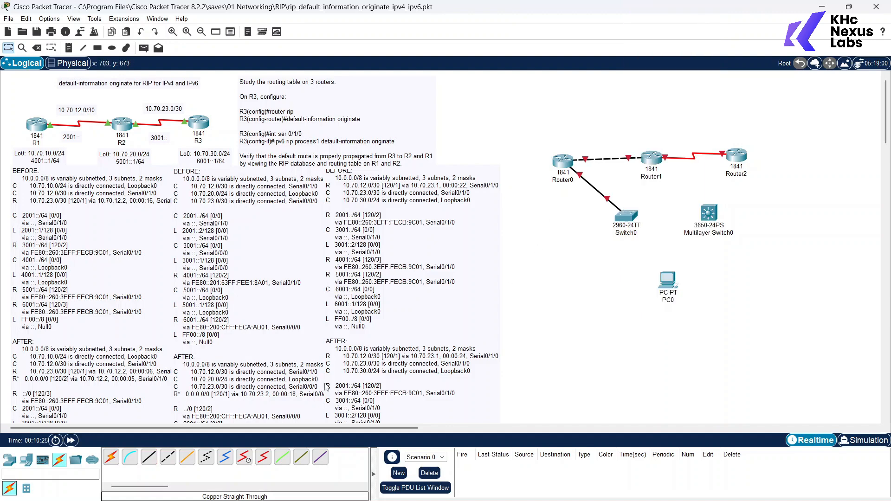
Step: Connect Switch0's GigabitEthernet0/1 to Multilayer Switch0's GigabitEthernet1/0/1 with a Copper Cross-Over cable
left_click(168, 459)
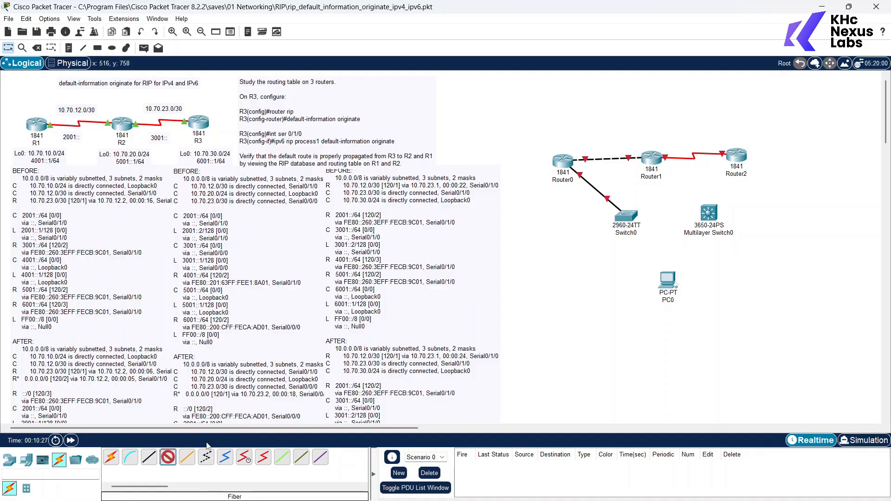
left_click(640, 217)
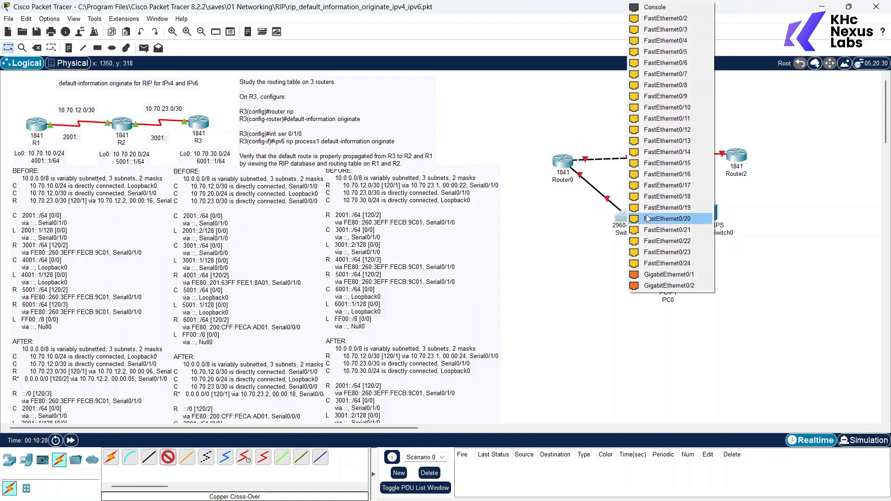
left_click(654, 274)
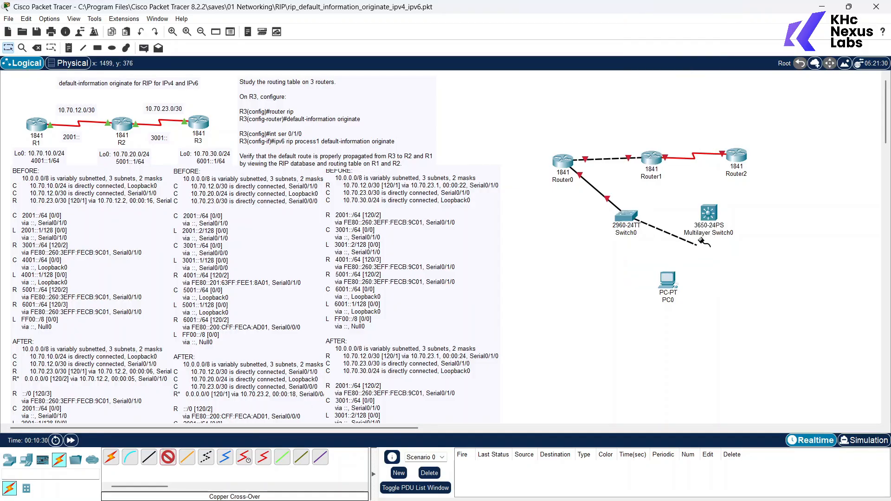
left_click(708, 213)
left_click(761, 29)
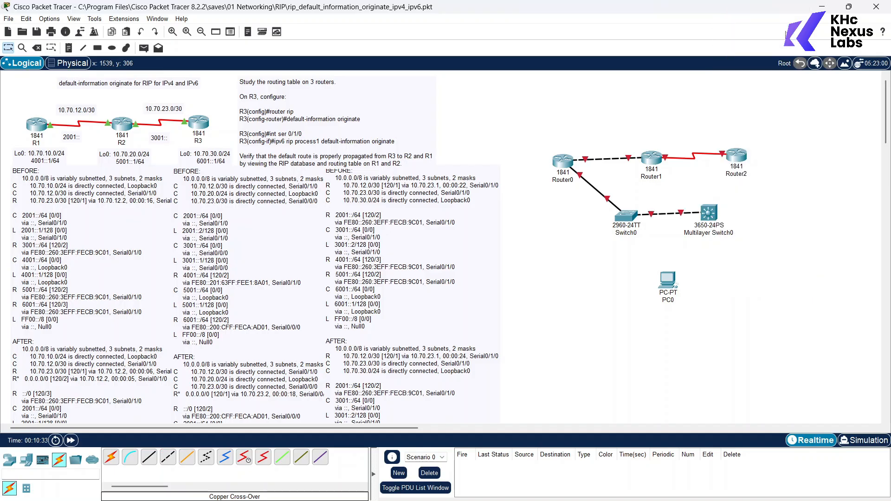
Step: Connect Multilayer Switch0's GigabitEthernet1/0/2 to Router2's FastEthernet0/0 with a Copper Straight-Through cable
left_click(148, 459)
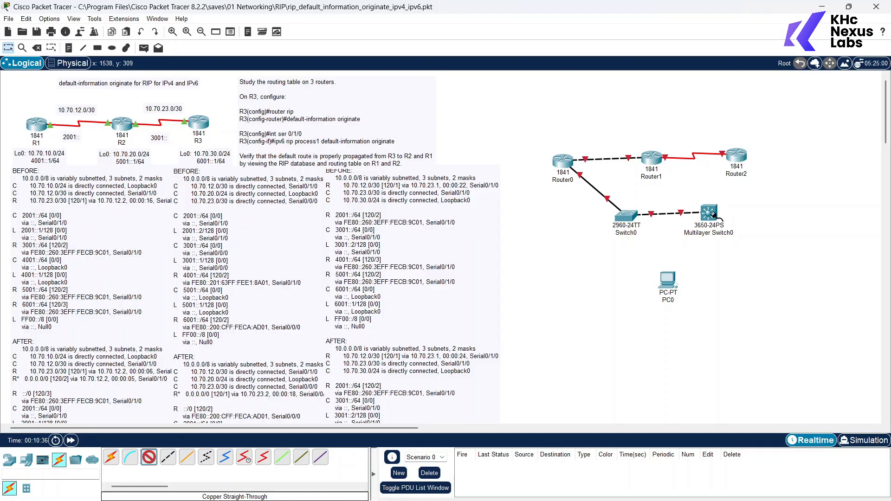
mouse_move(713, 213)
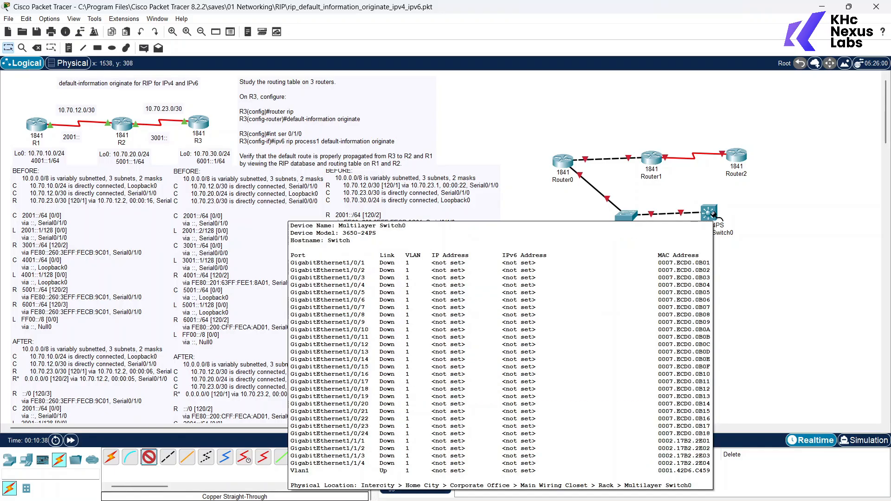
left_click(713, 216)
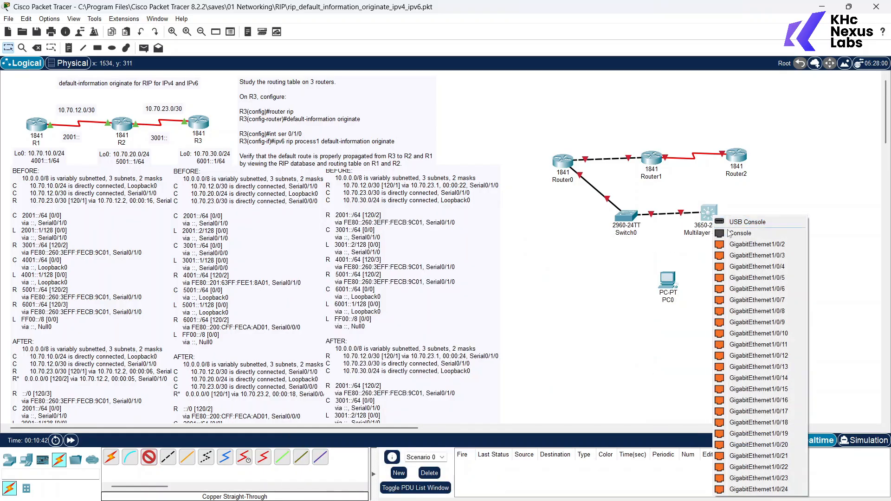
left_click(735, 244)
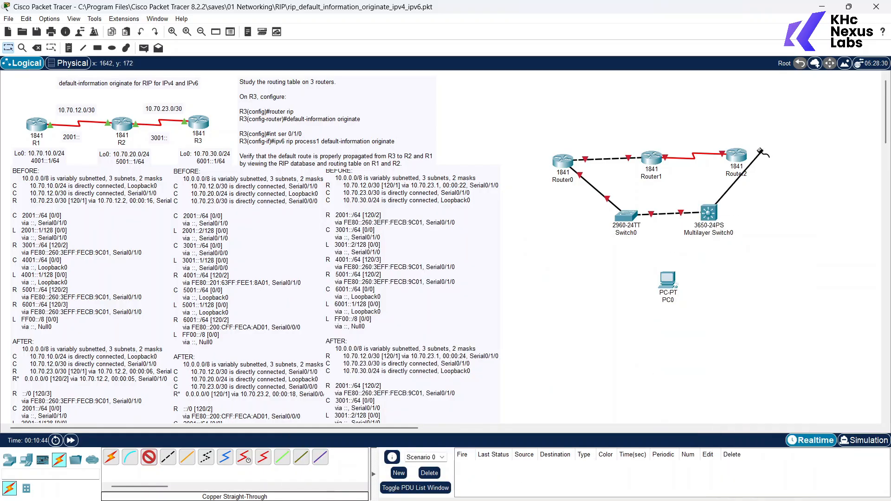
left_click(737, 157)
left_click(764, 186)
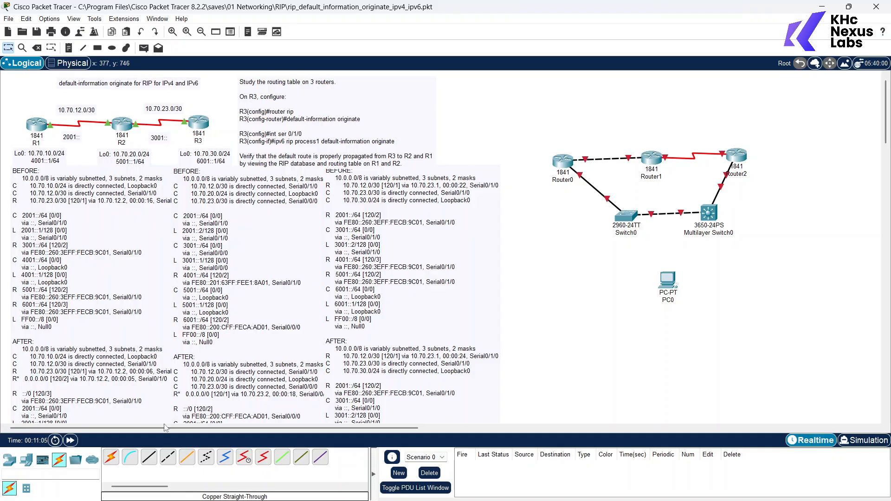
Step: Connect Switch0's GigabitEthernet0/2 to PC0's Ethernet port with a Copper Straight-Through cable
left_click(149, 457)
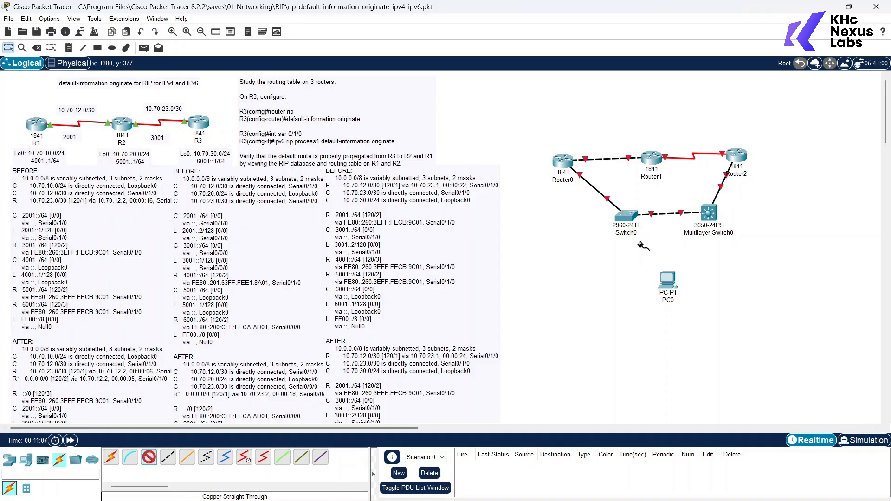
left_click(626, 217)
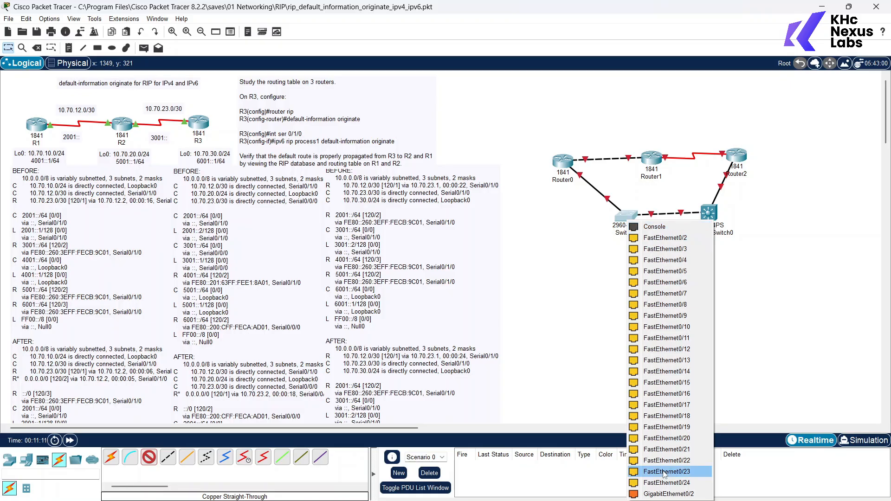
left_click(653, 494)
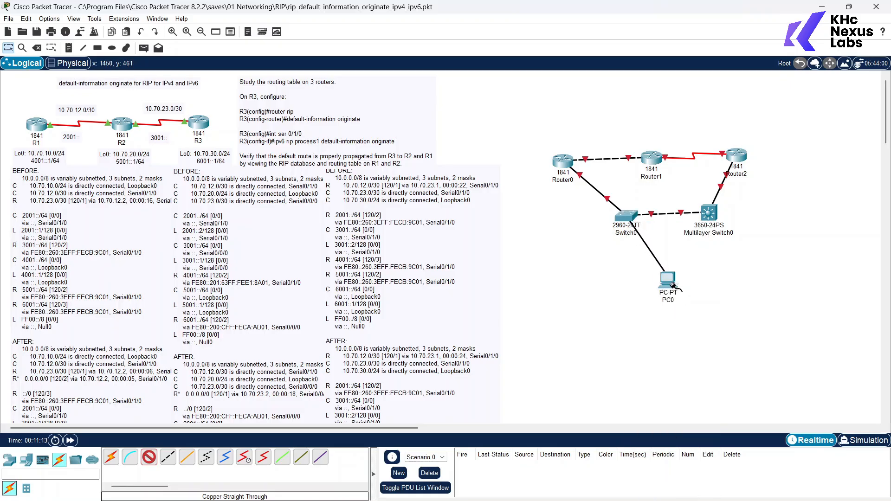
left_click(668, 279)
left_click(687, 321)
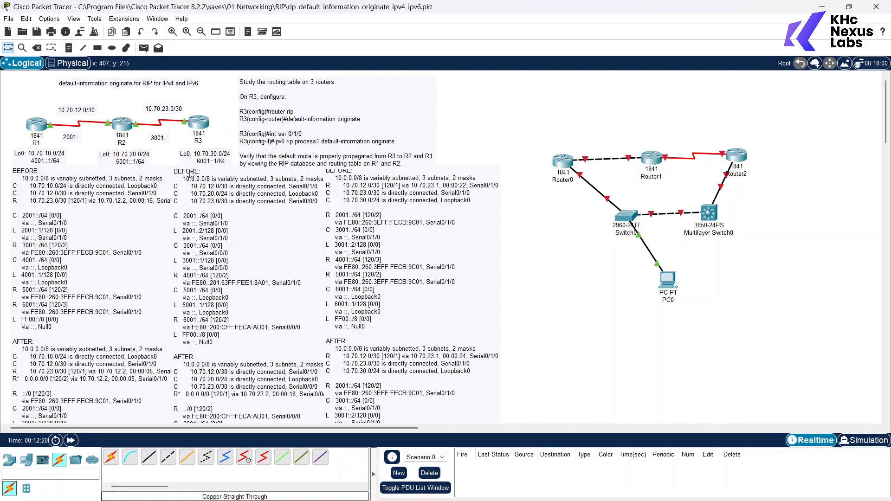
Step: Look at the physical workspace of the network and return to the logical workspace
left_click(69, 63)
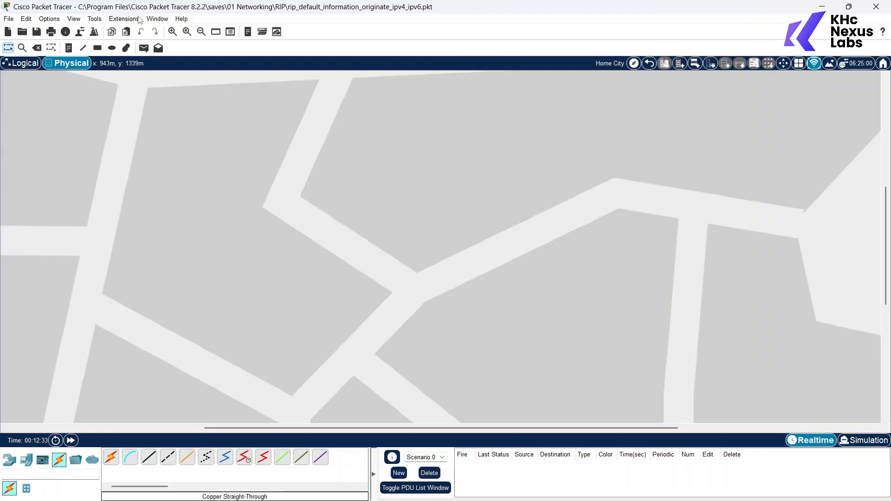
left_click(29, 64)
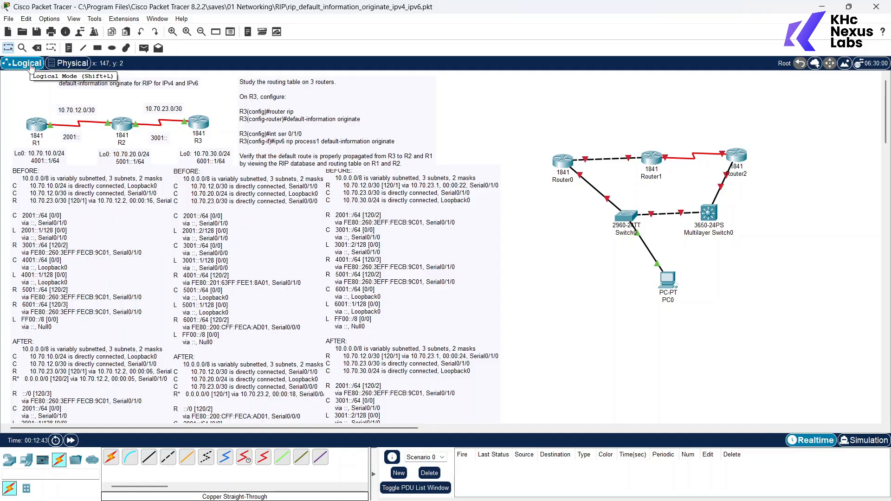
mouse_move(45, 149)
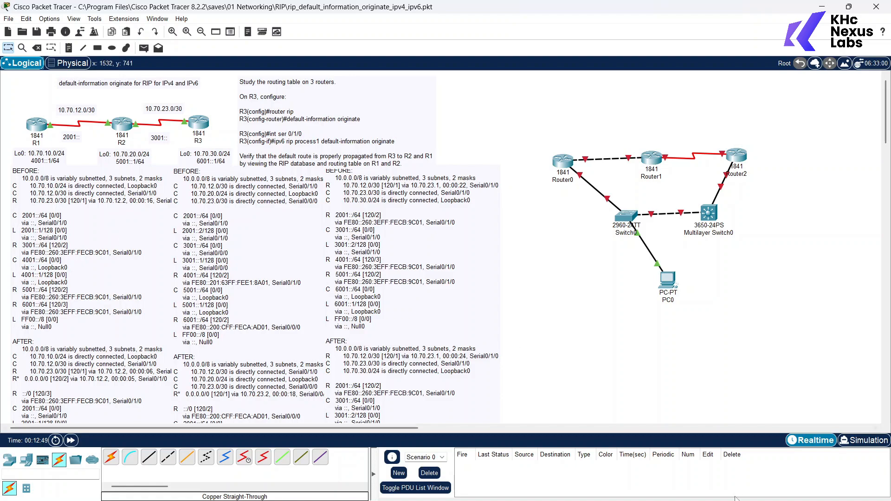
left_click(672, 487)
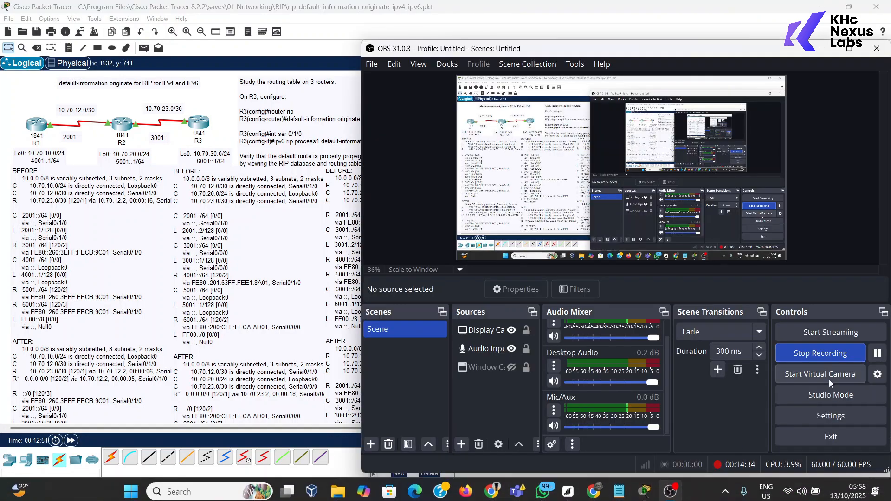
left_click(324, 278)
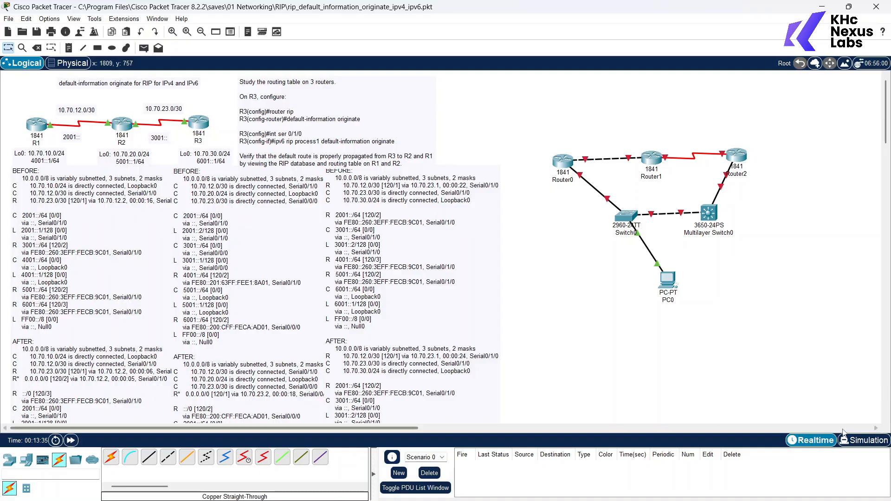
Step: Switch to Simulation mode and try to add a simple PDU from Switch0 to PC0
left_click(862, 440)
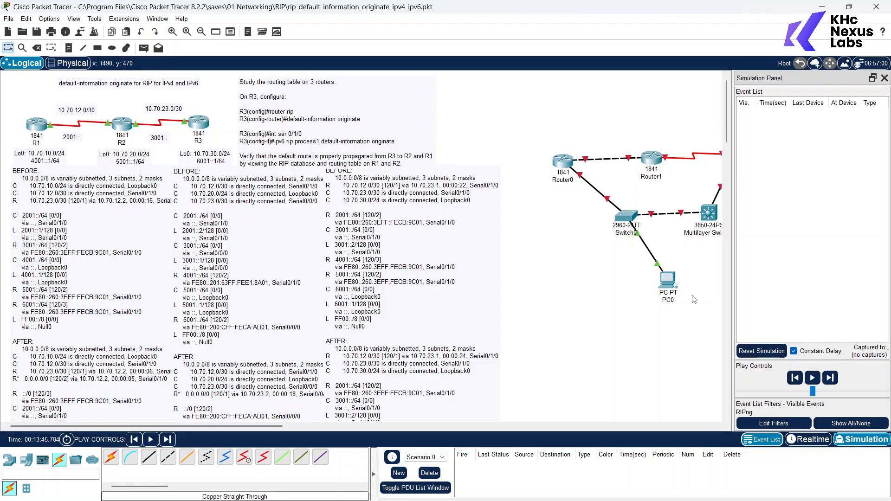
scroll(234, 432, "right", 3)
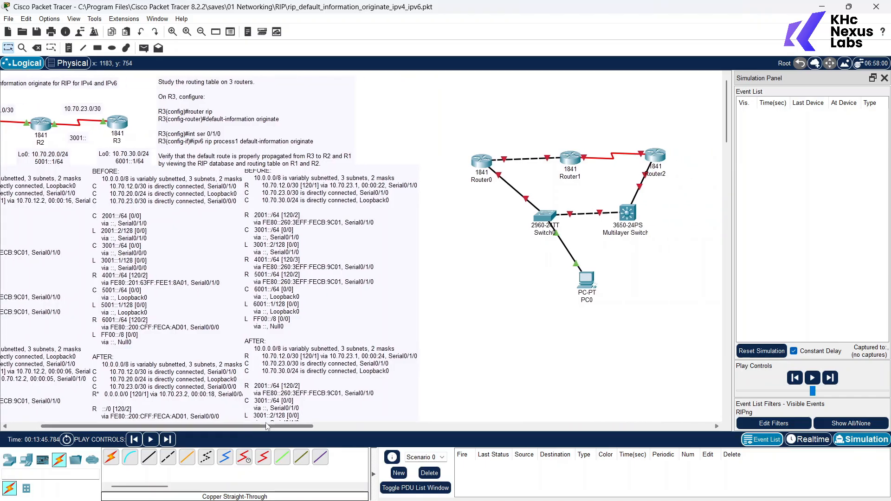
left_click(143, 47)
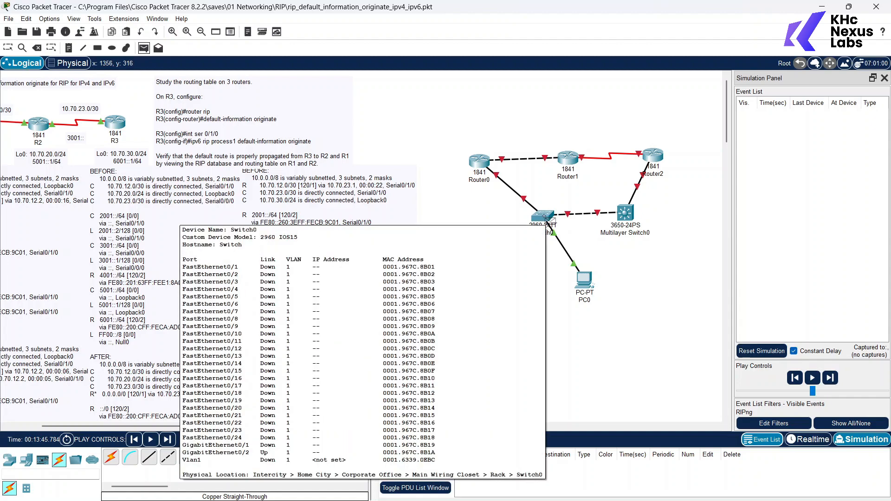
left_click(548, 218)
left_click(586, 279)
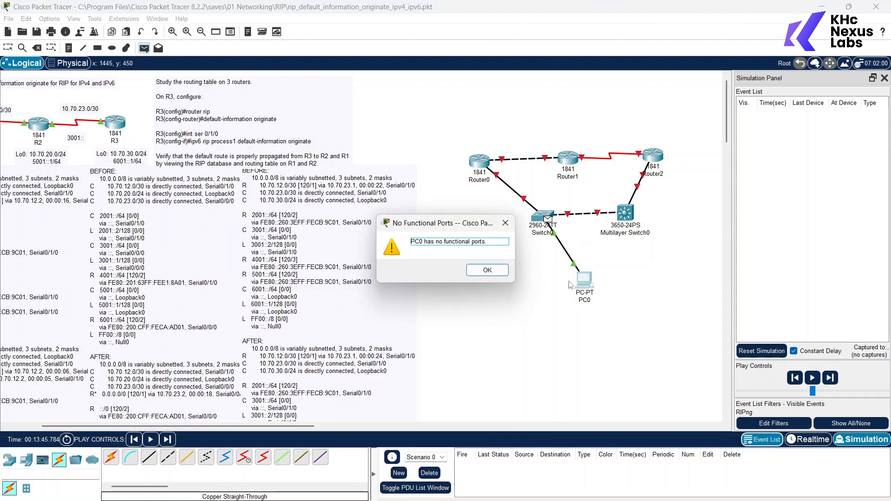
left_click(487, 271)
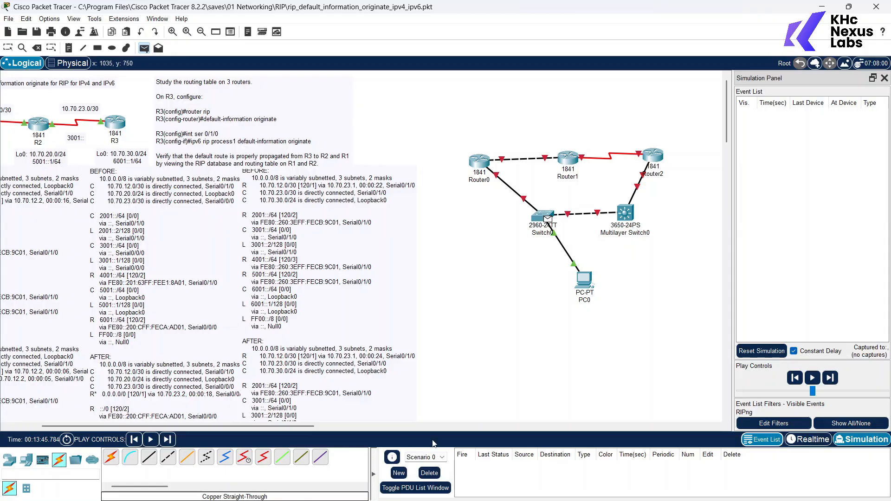
Step: Complete the pending simple PDU from Switch0 with R1 as its destination
left_click_drag(312, 426, 258, 430)
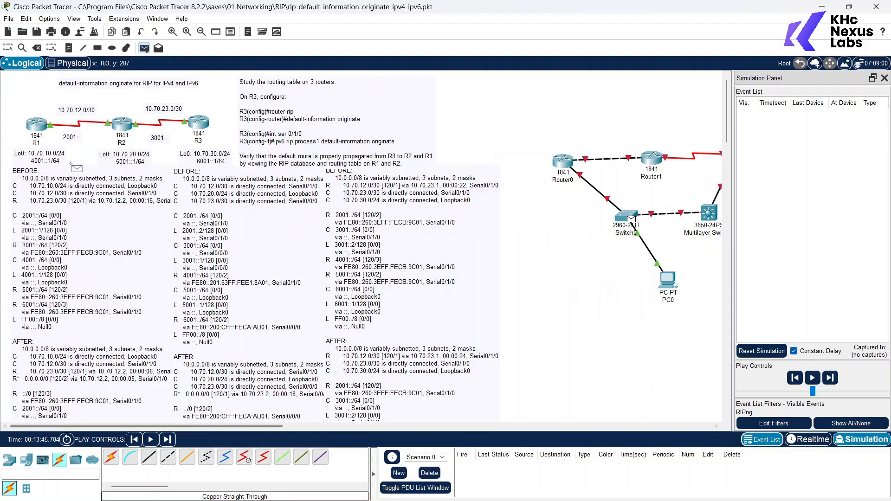
left_click(37, 123)
left_click(195, 122)
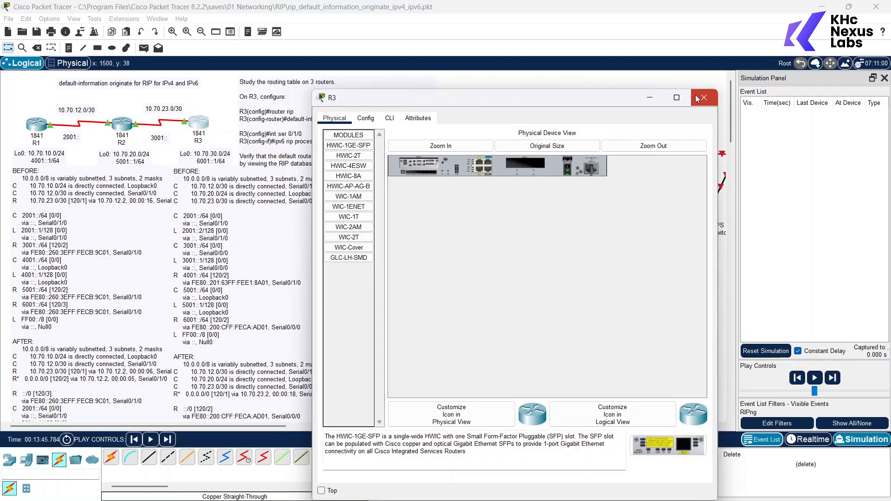
left_click(704, 98)
Step: Add a simple PDU from router R1 to router R3
left_click(144, 48)
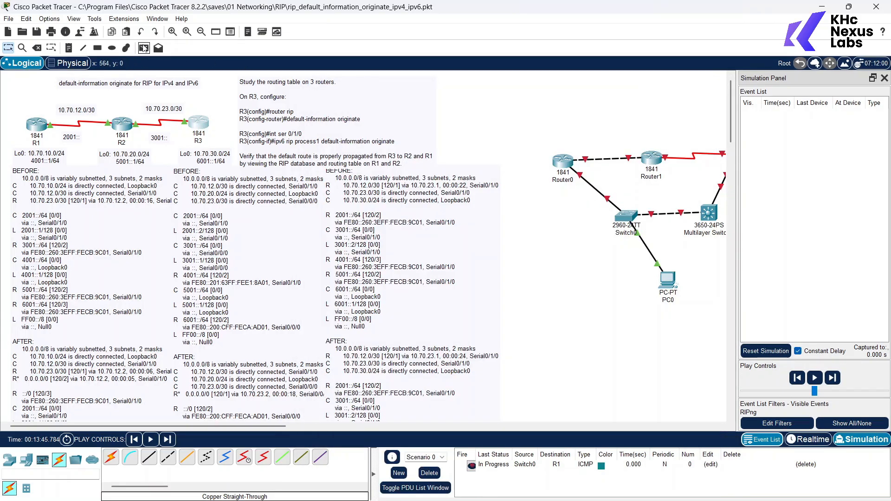
left_click(40, 121)
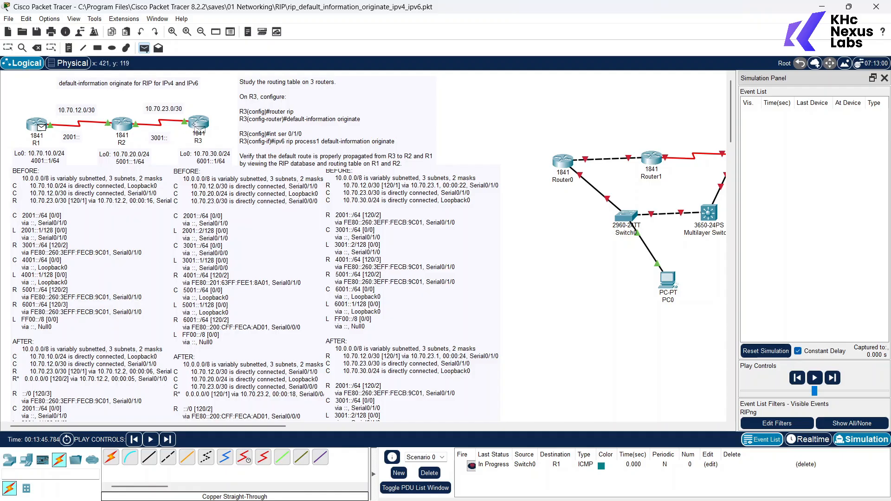
left_click(200, 125)
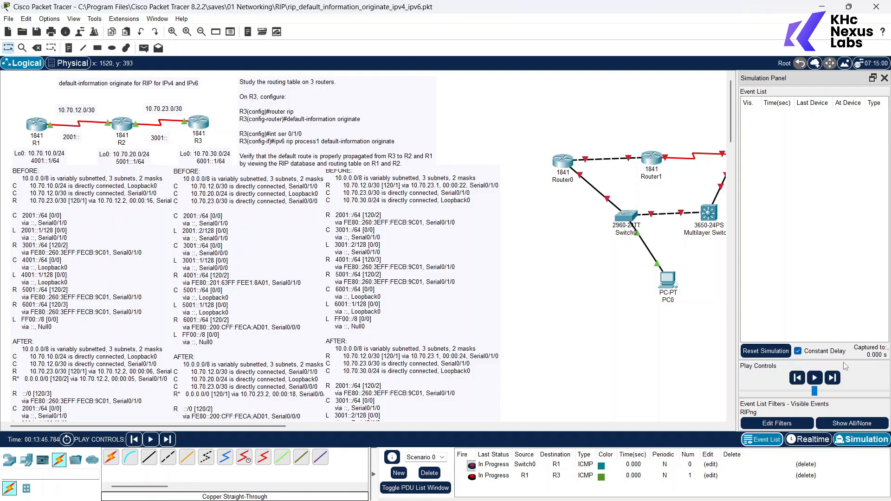
Step: Play and pause the simulation of the PDUs, and return to Realtime mode with the simulation panel closed
left_click(817, 378)
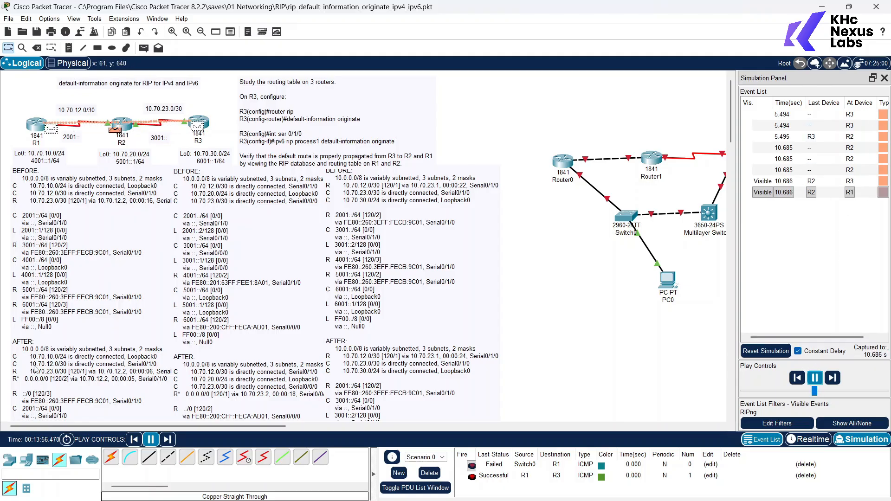
left_click(816, 378)
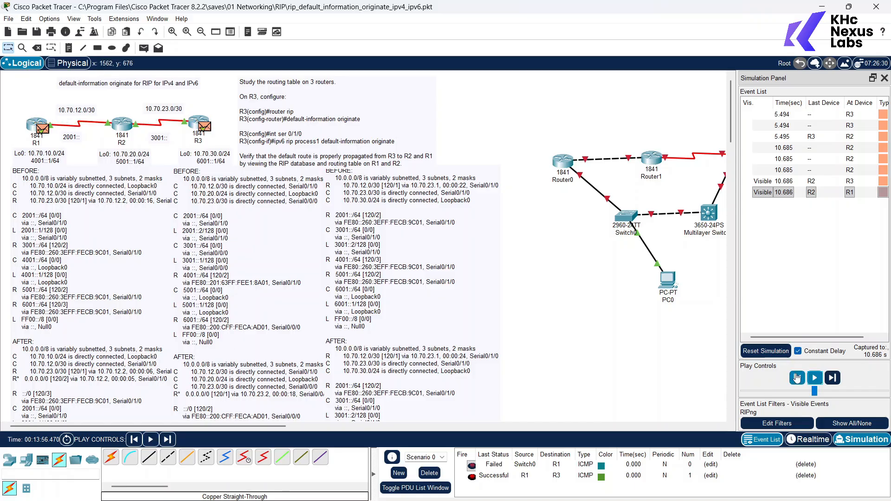
left_click(884, 78)
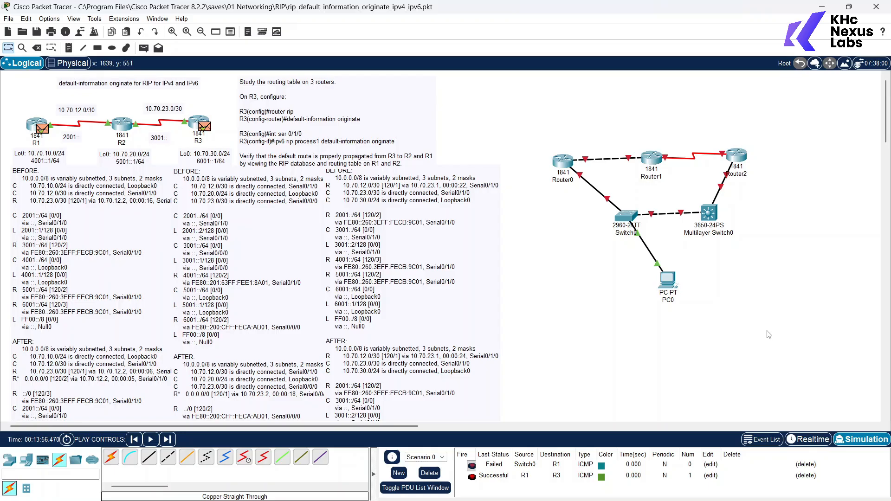
left_click(812, 439)
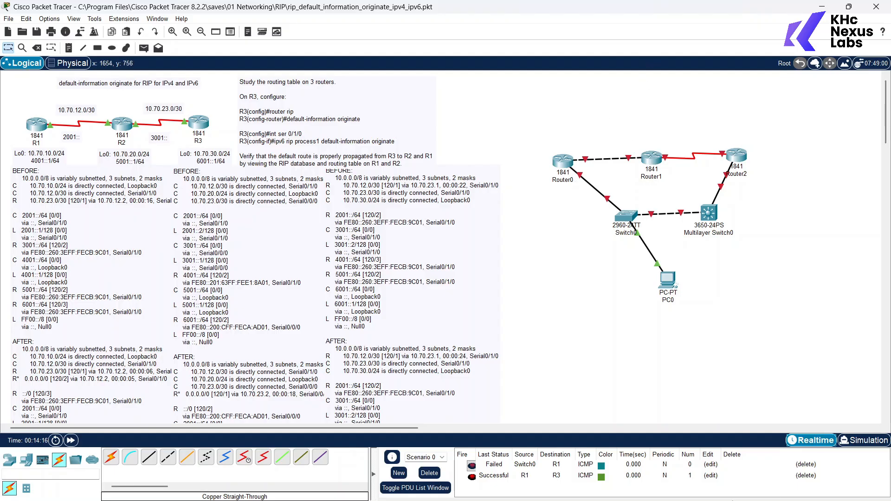
mouse_move(670, 487)
left_click(683, 460)
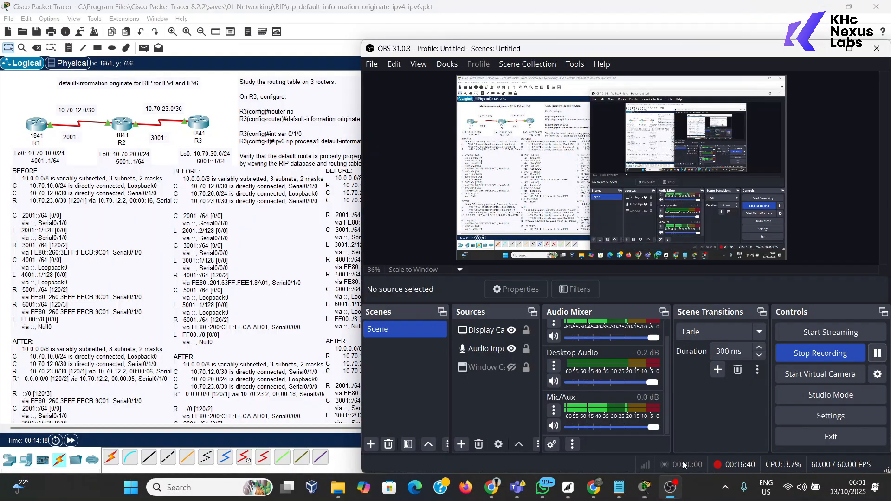